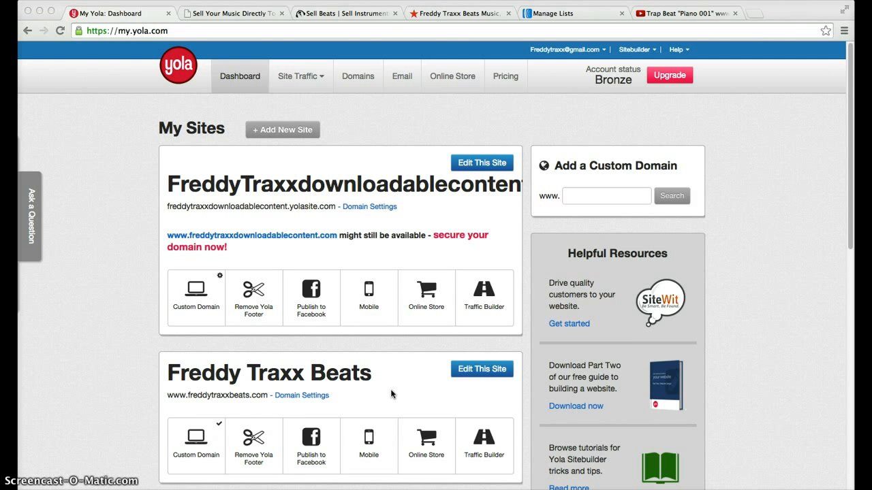
scroll(391, 394, "down", 5)
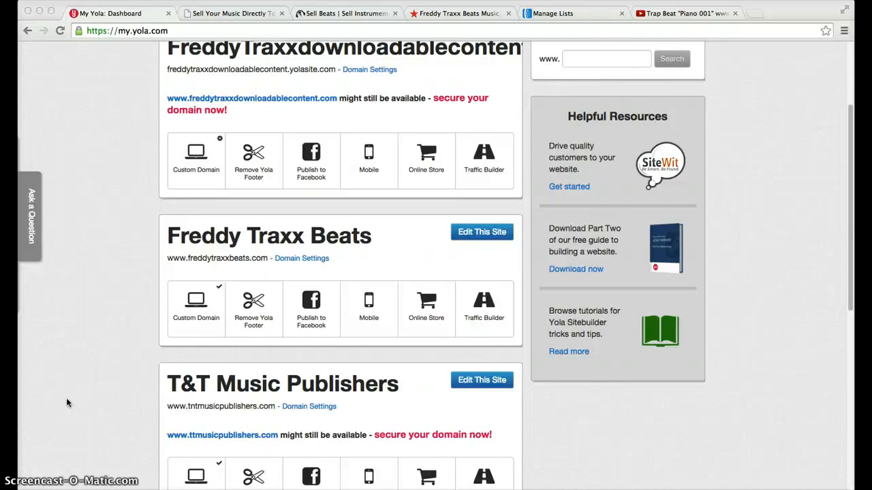
scroll(67, 402, "up", 4)
scroll(66, 403, "up", 3)
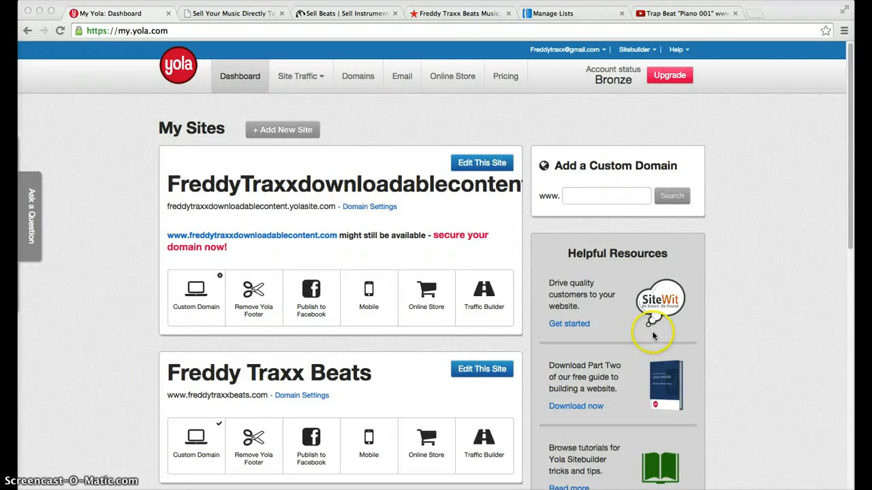
- Search for the custom domain yourmusicsite with the .com extension, then dismiss the domain search
left_click(574, 195)
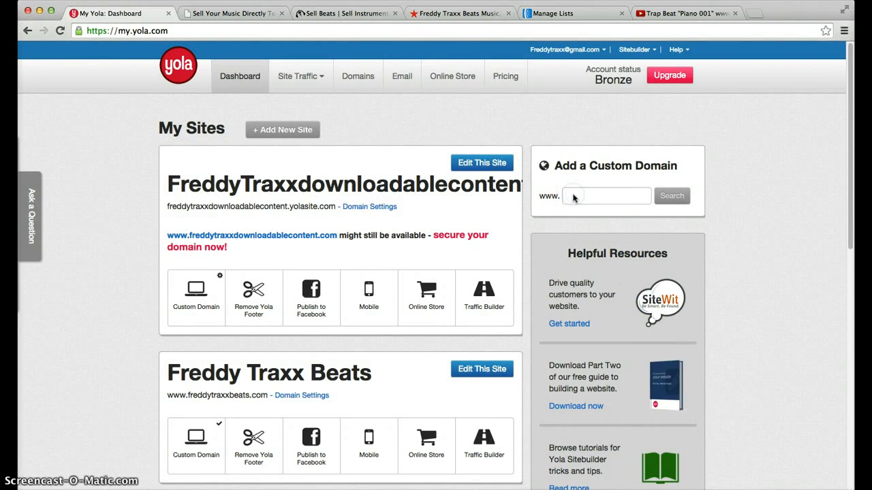
left_click(574, 196)
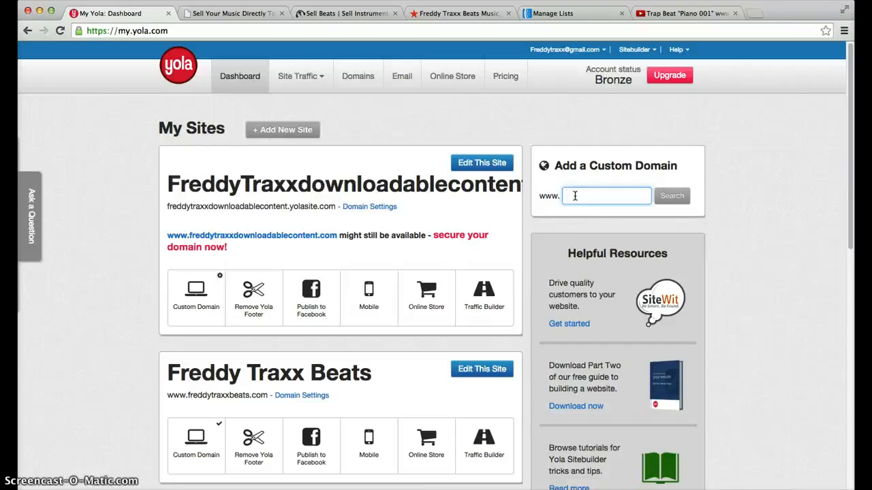
type("yourmusicsite")
key("Return")
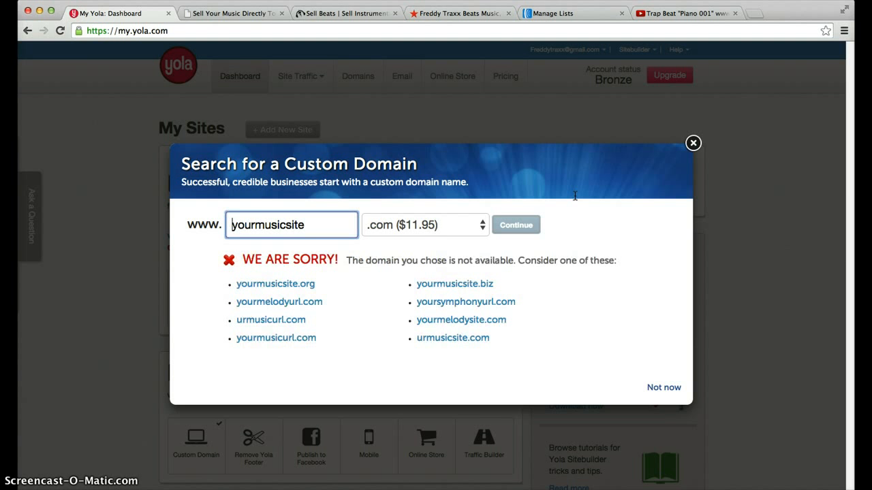
left_click(693, 143)
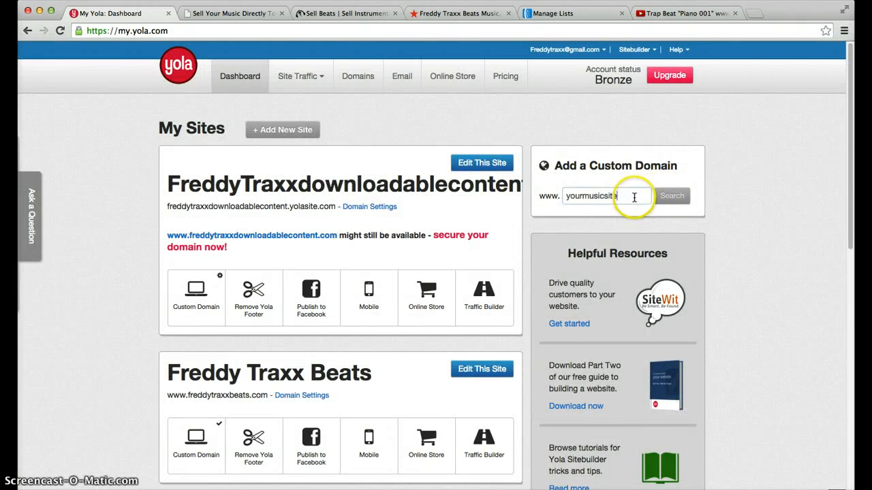
- Check the availability of the domain yourmusicsite1 and review the offered domain extensions and prices, without buying one
left_click(634, 198)
left_click(683, 197)
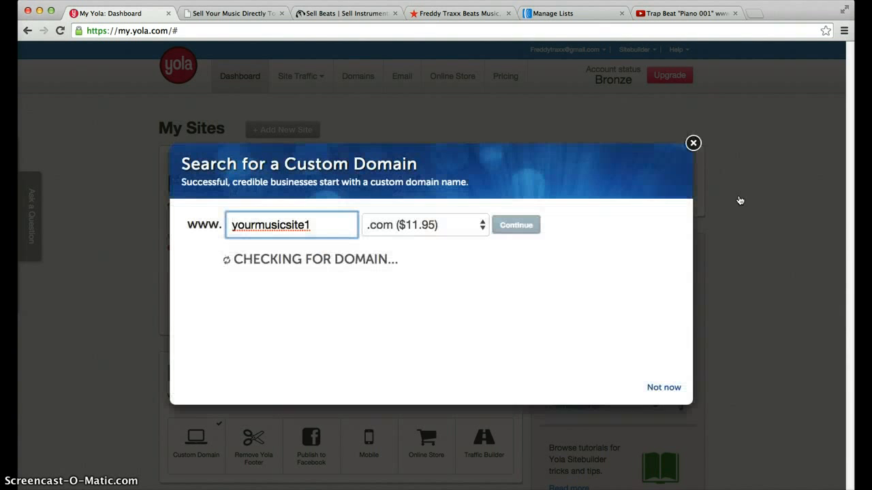
left_click(729, 204)
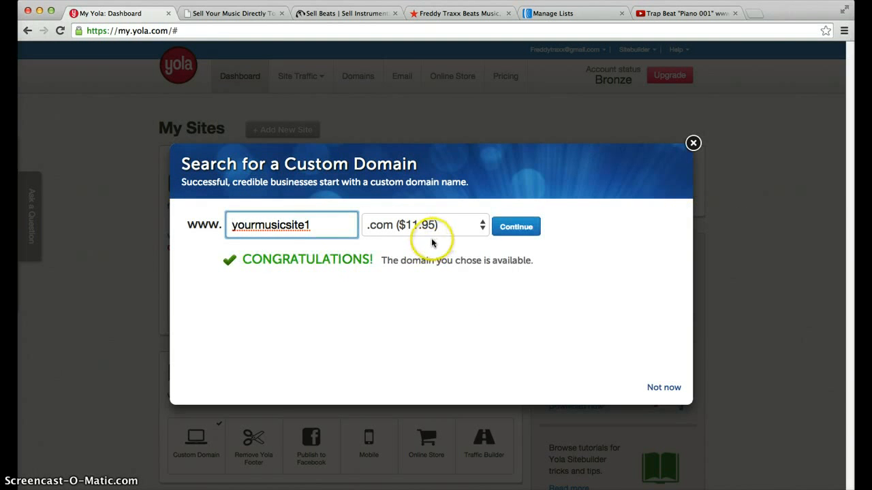
left_click(497, 233)
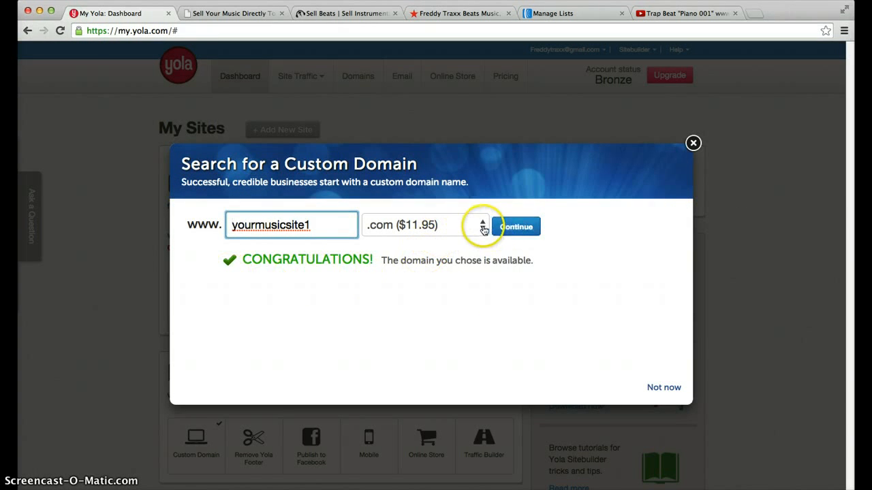
left_click(482, 228)
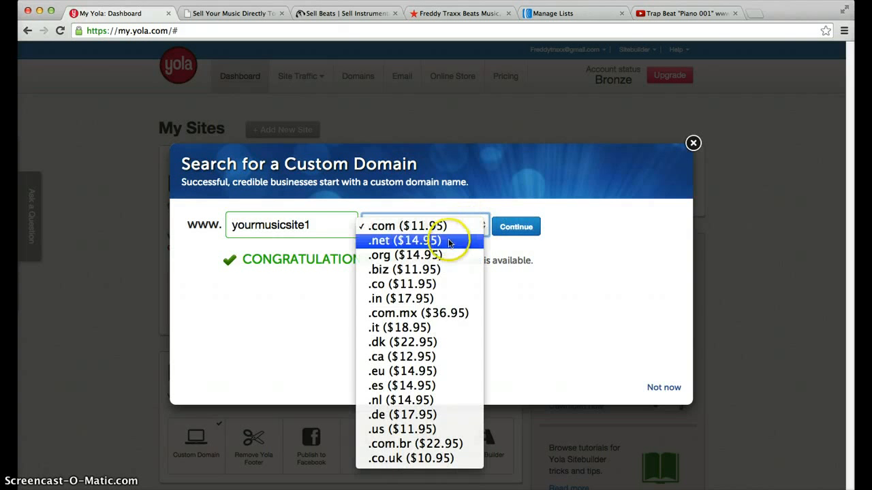
left_click(599, 338)
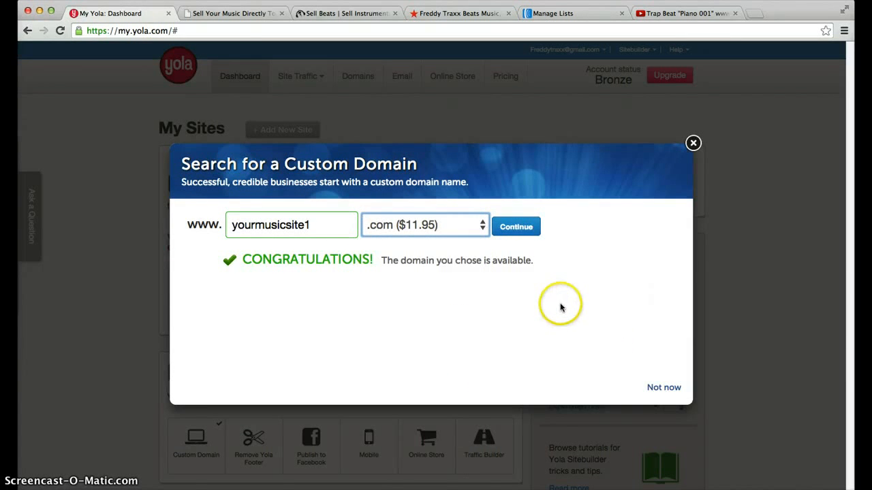
left_click(692, 144)
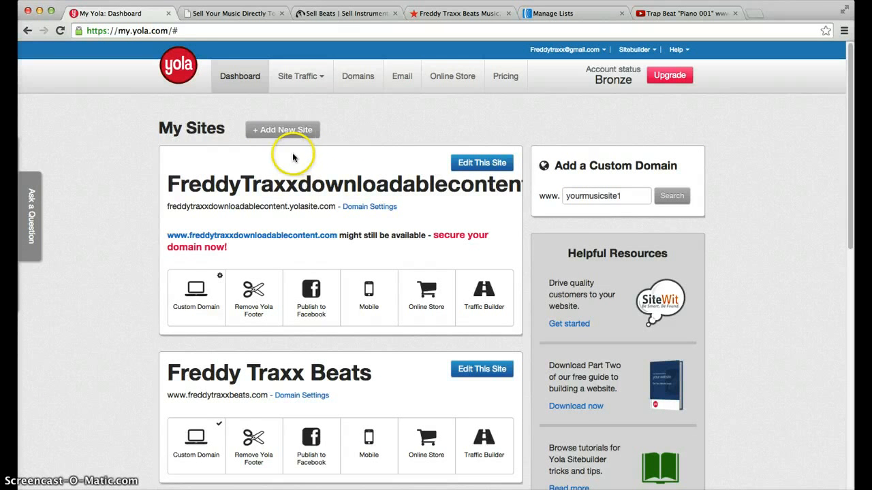
- Add a new site to the account, starting from the blank template
left_click(282, 131)
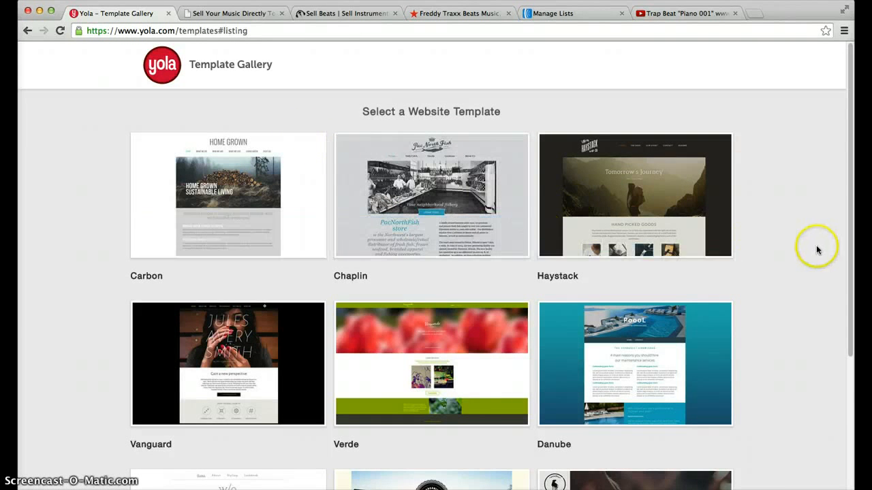
scroll(813, 240, "down", 2)
scroll(814, 240, "down", 4)
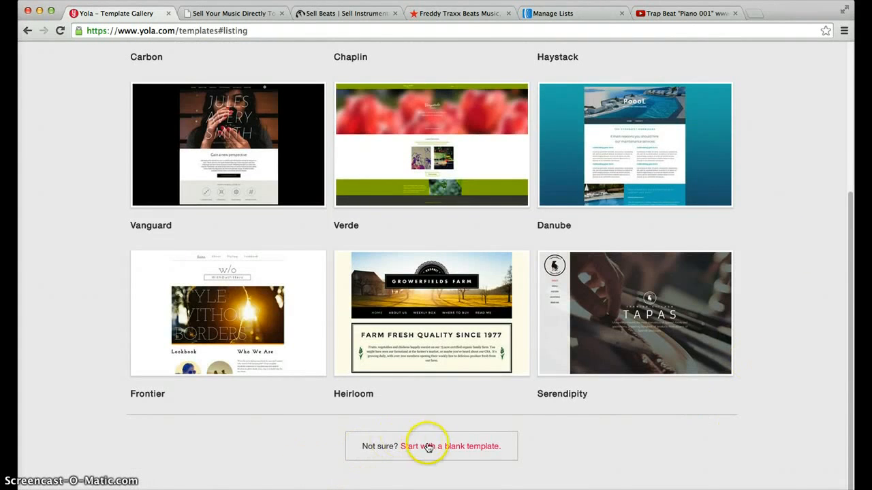
left_click(436, 448)
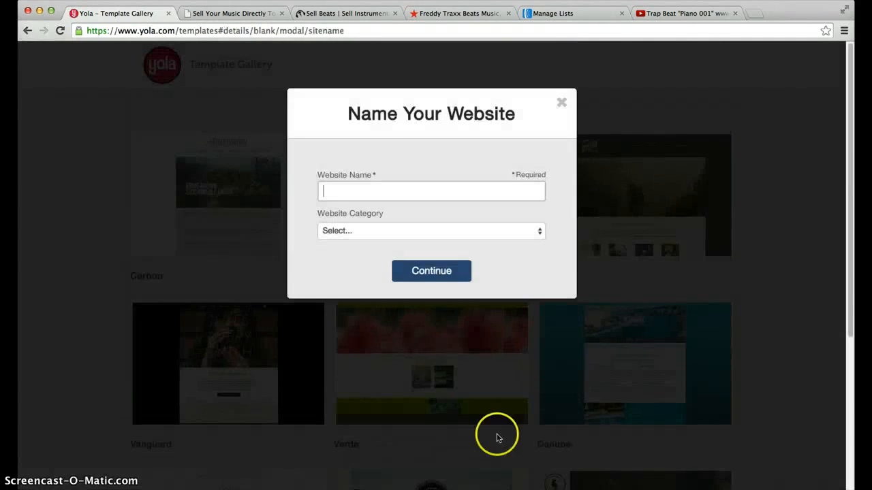
- Name the website yourmusicsite1 in the Music & Performing Arts category and create it from scratch, dismissing the Text Widget introduction
left_click(443, 191)
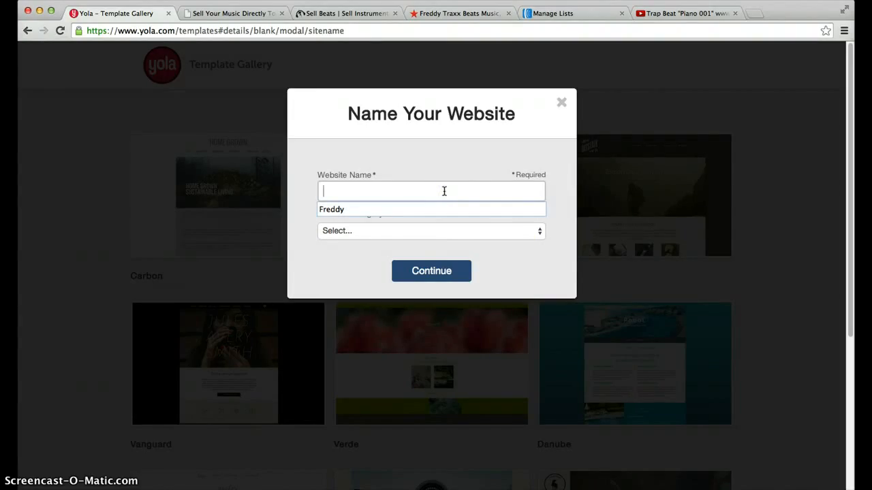
type("yourmusicsite1")
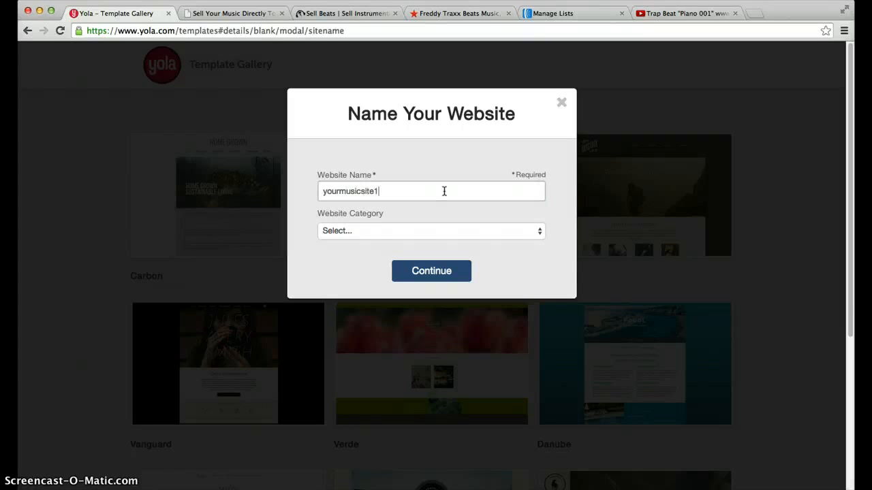
left_click(391, 233)
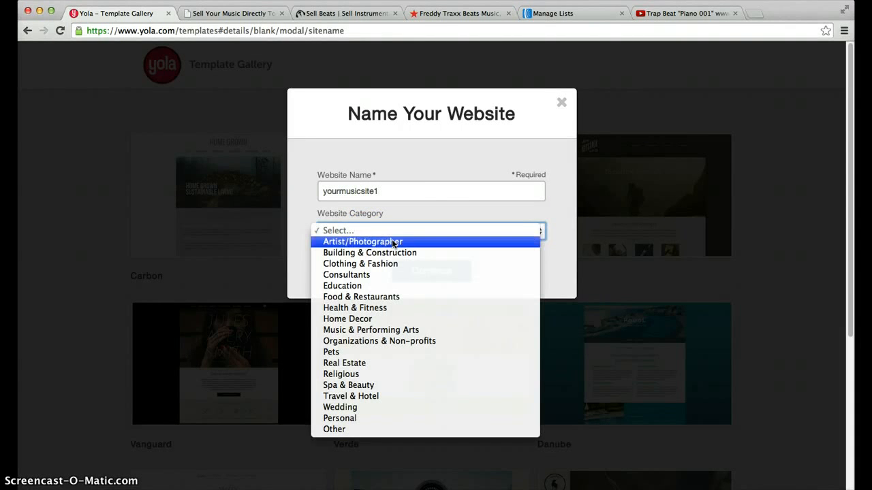
left_click(399, 336)
left_click(443, 275)
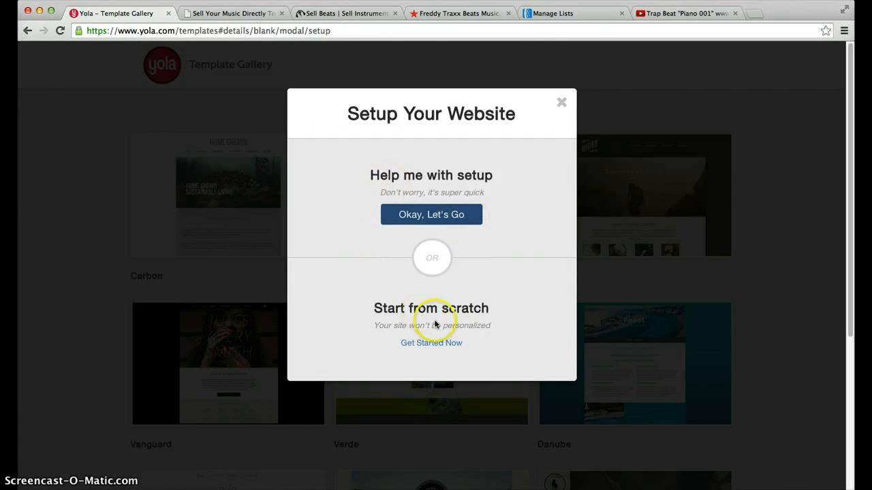
left_click(430, 345)
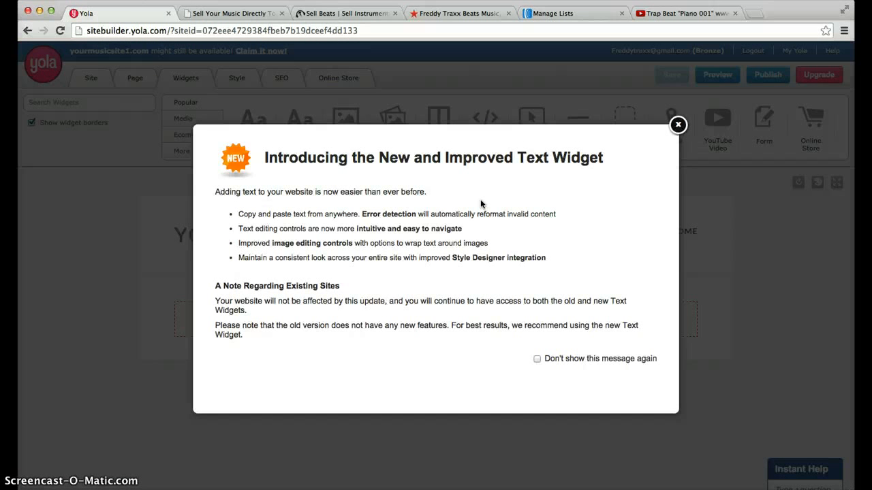
left_click(678, 125)
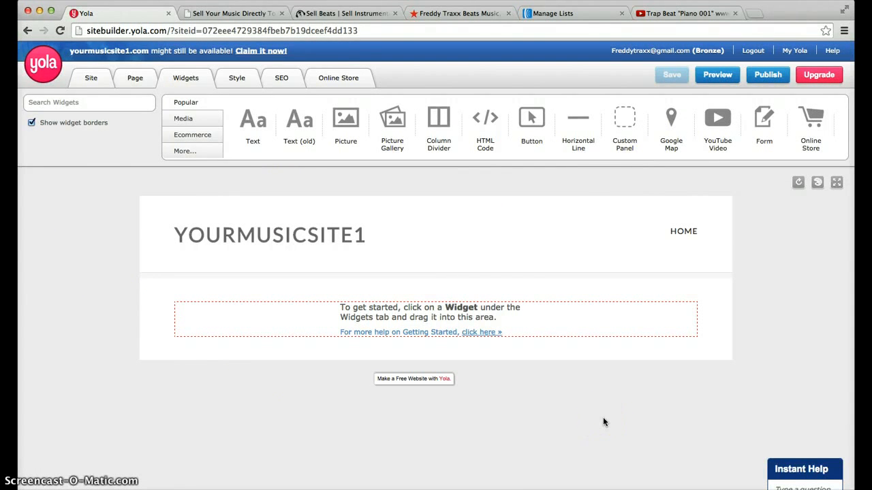
- Examine the page options and the available Media, Ecommerce, Social and Popular widgets for the new site
mouse_move(684, 233)
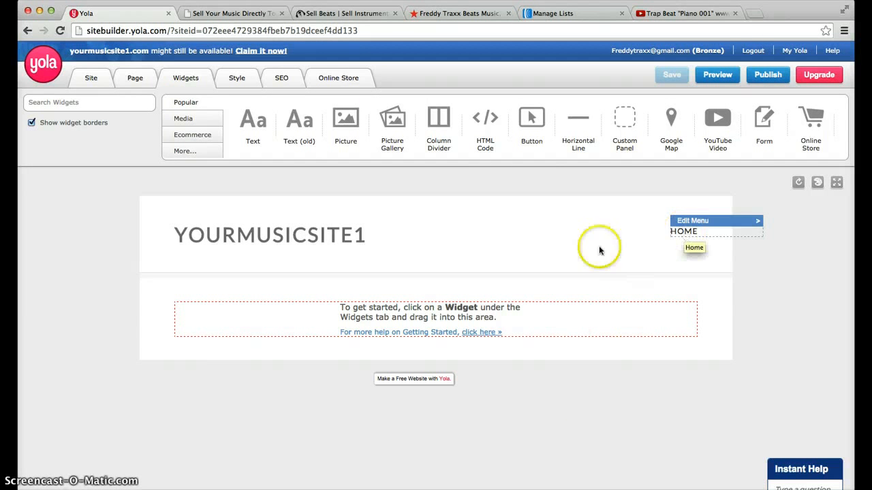
left_click(134, 80)
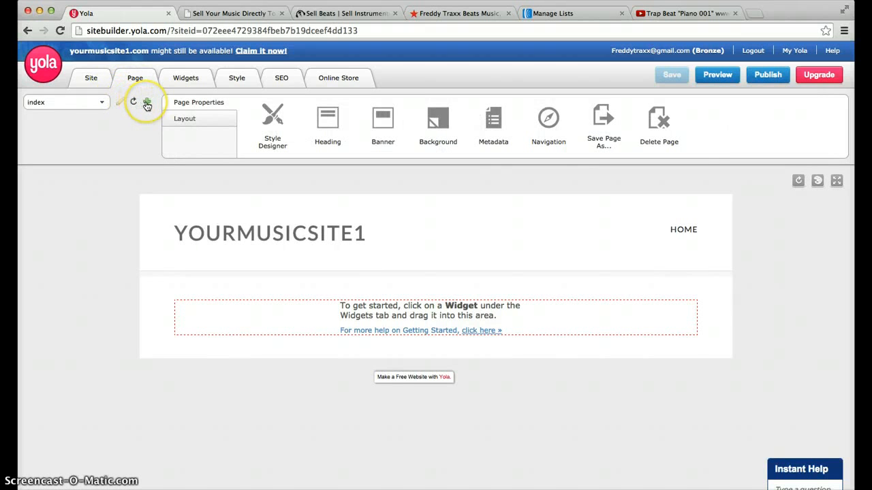
left_click(147, 106)
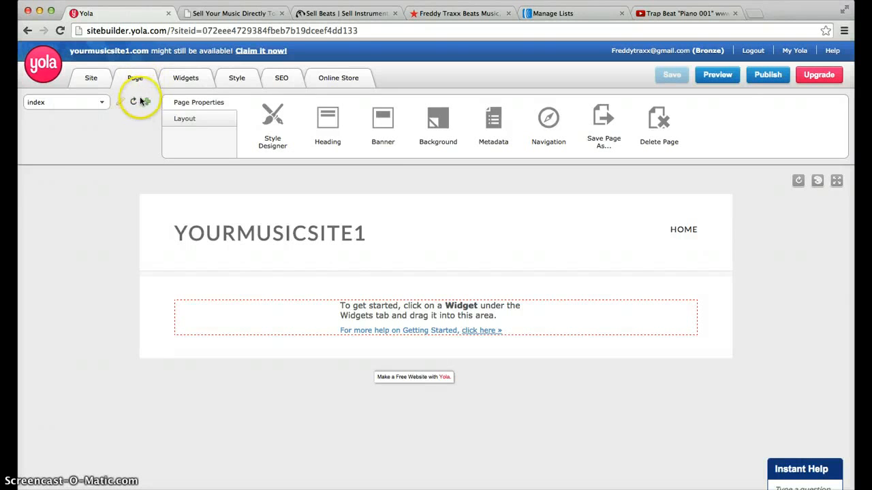
left_click(184, 79)
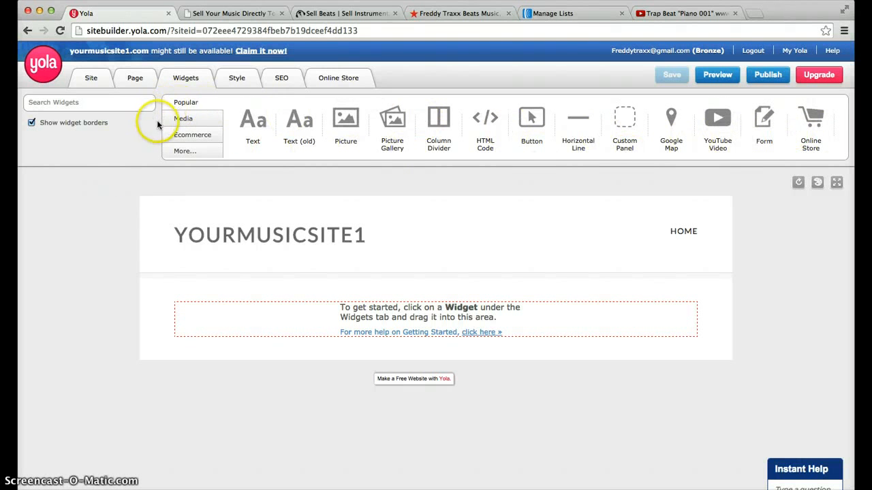
left_click(183, 118)
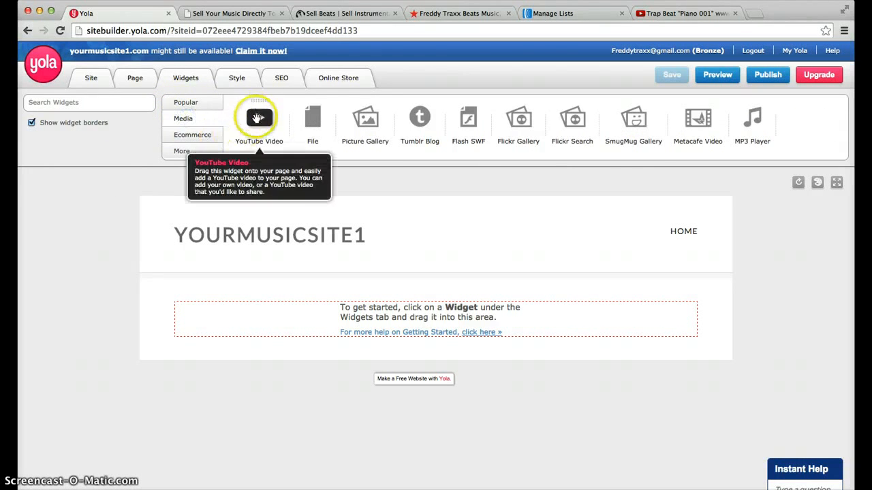
left_click(195, 107)
left_click(196, 137)
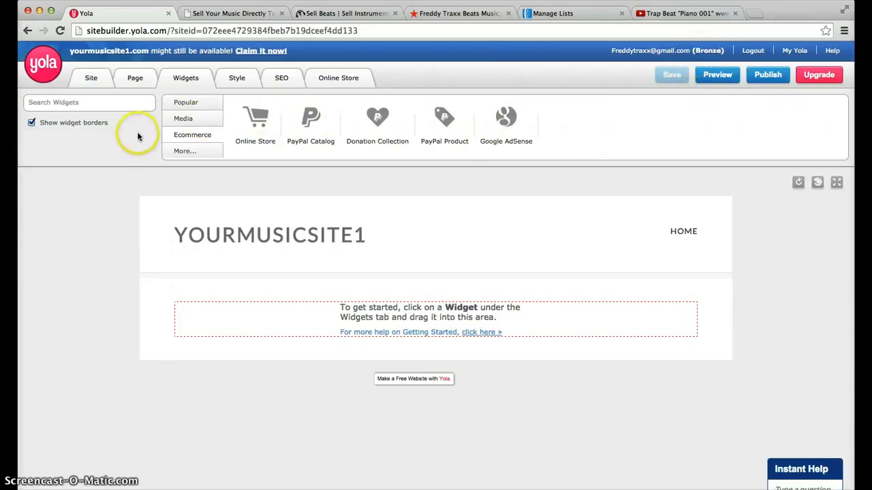
left_click(181, 153)
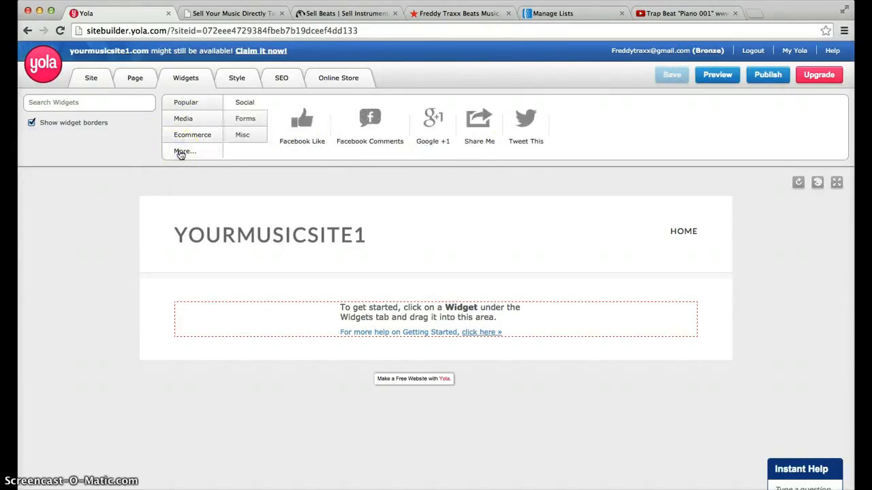
left_click(187, 103)
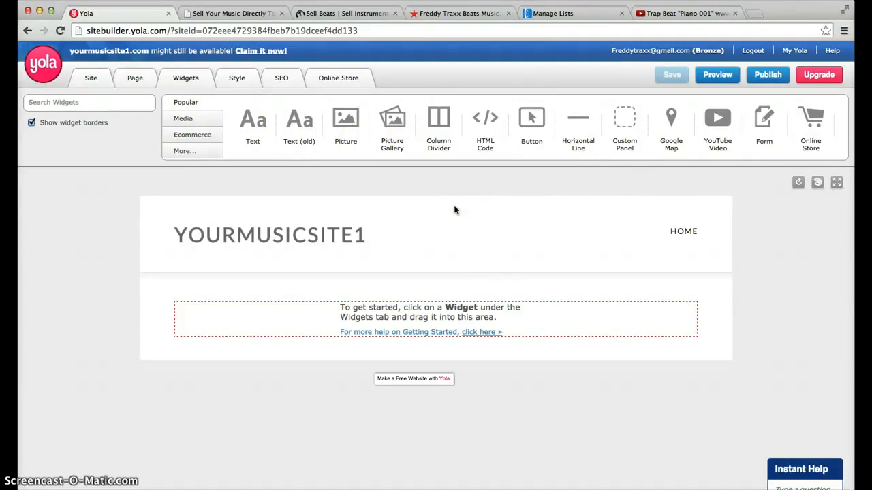
- Switch to ReverbNation and copy the embed code of the HTML5 Player widget with its default design and full playlist
left_click(459, 15)
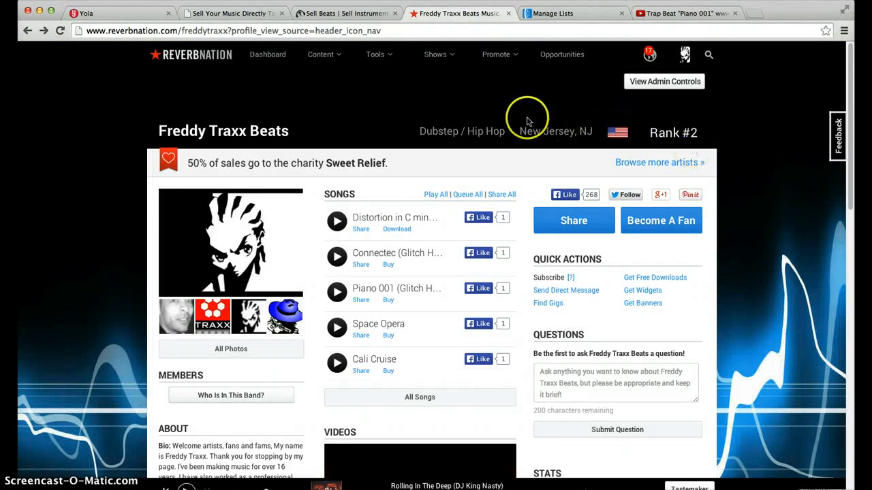
left_click(378, 56)
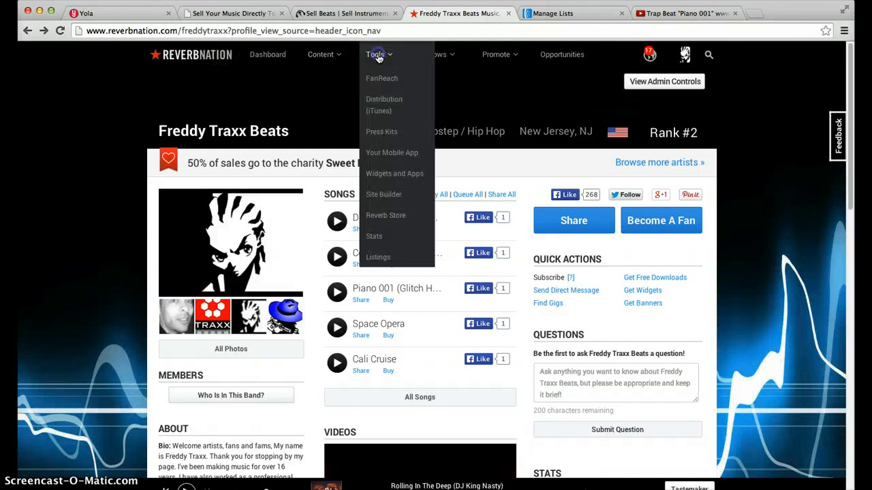
left_click(391, 173)
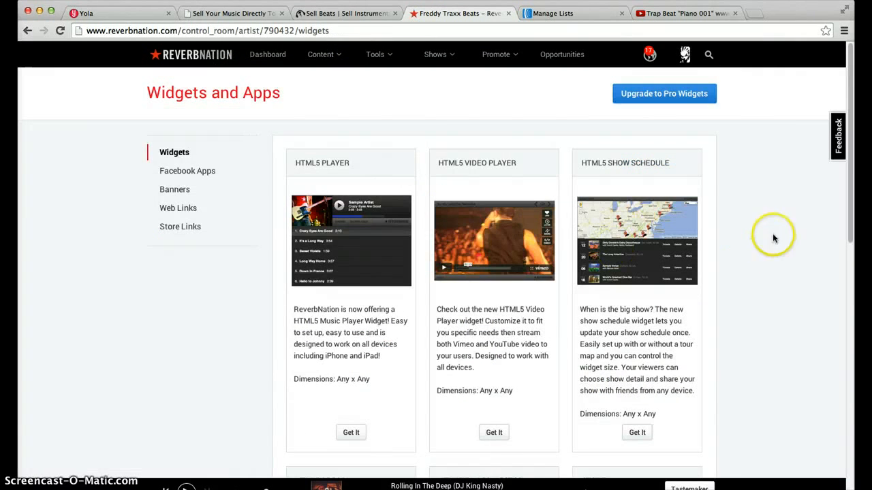
left_click(351, 432)
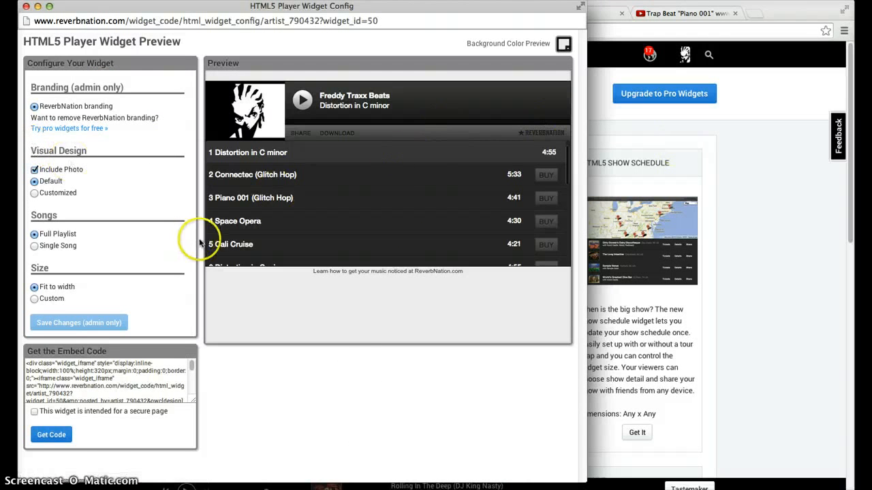
left_click(52, 436)
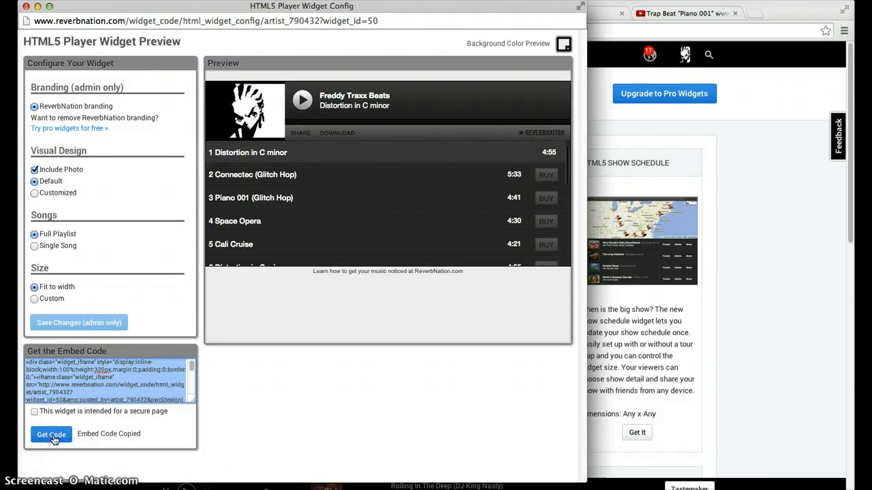
left_click(26, 6)
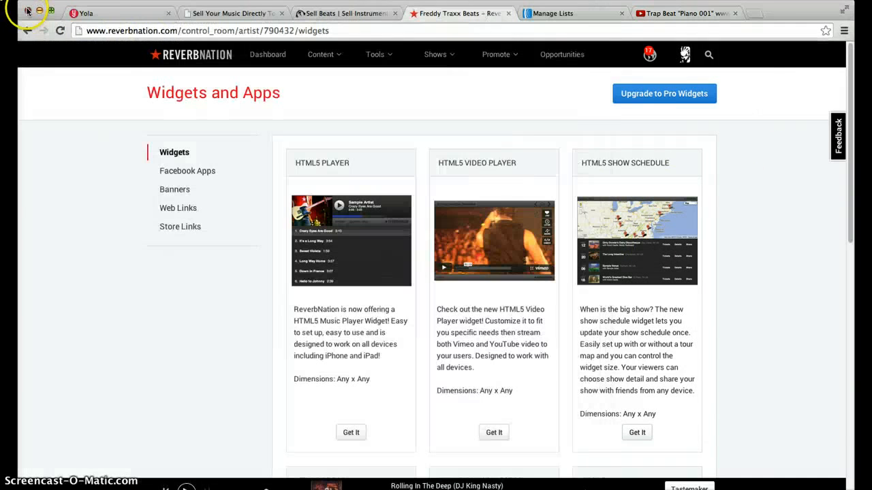
- Switch to Yola, add an HTML Code widget to the page's content area and paste the ReverbNation player embed code into it
left_click(102, 15)
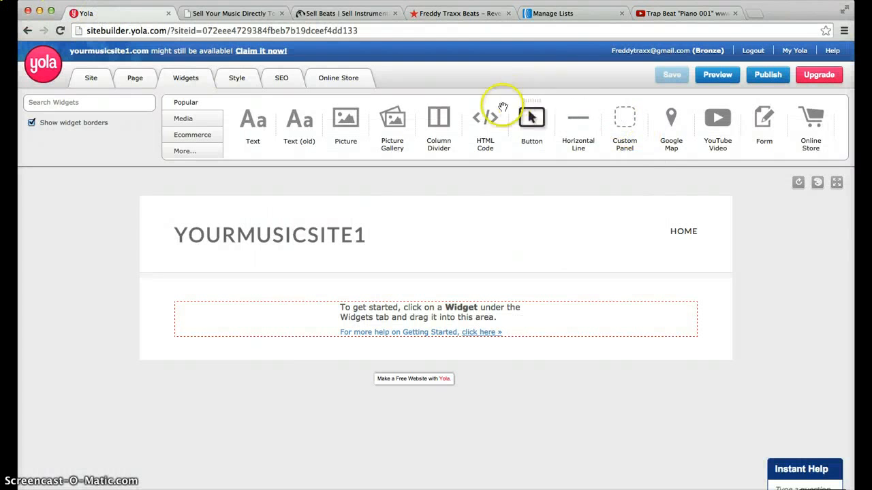
left_click_drag(502, 107, 443, 320)
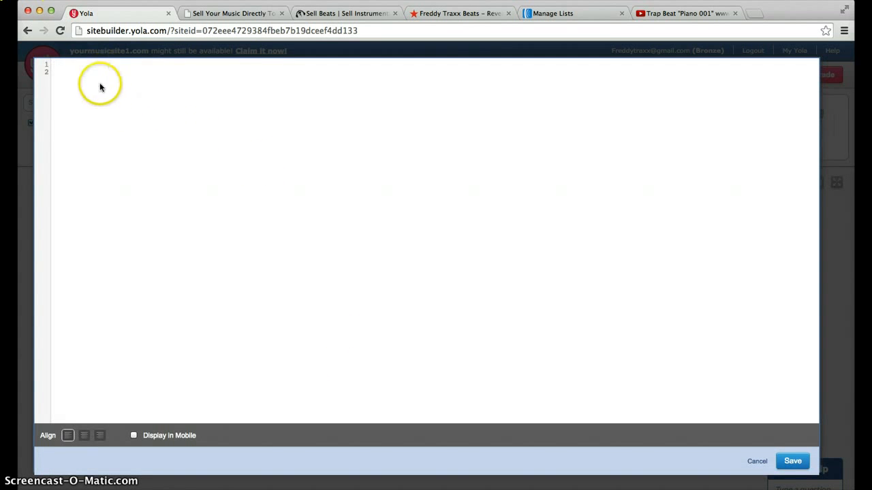
right_click(120, 90)
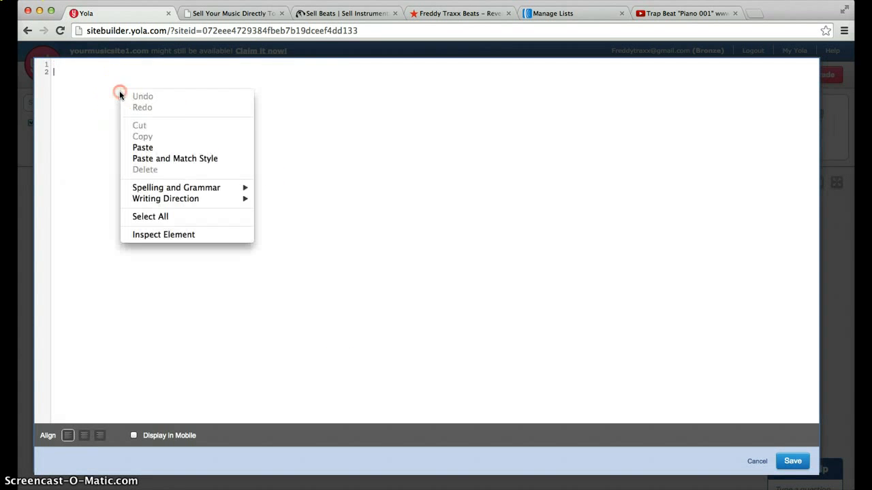
left_click(169, 150)
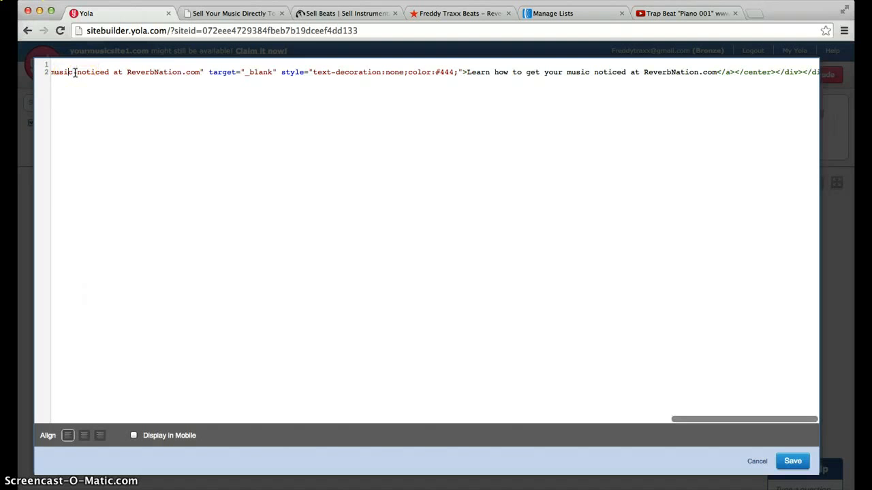
- Look back through the end of the pasted ReverbNation embed code in the HTML editor
key("Left")
key("Left")
key("Left")
key("Left")
key("Left")
key("Left")
key("Left")
key("Left")
key("Left")
key("Left")
key("Left")
key("Left")
key("Left")
key("Left")
key("Left")
key("Left")
key("Left")
key("Left")
key("Left")
key("Left")
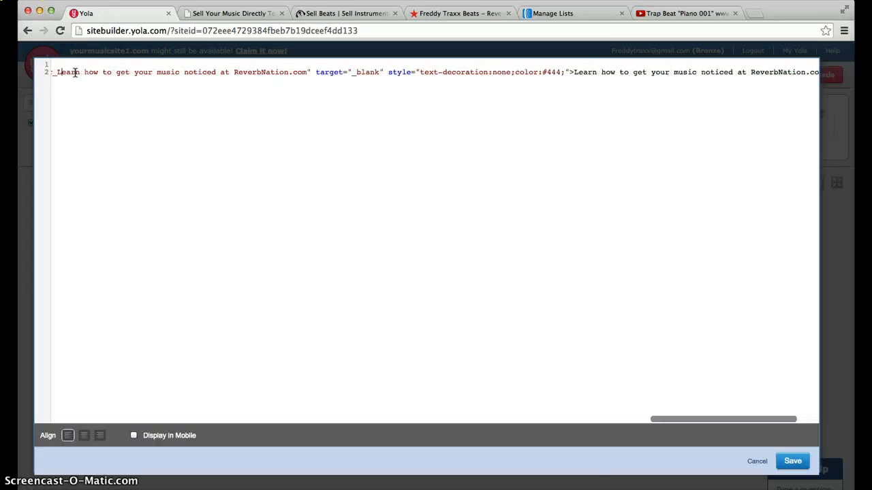
key("Left")
key("Left")
key("Left")
key("Left")
key("Left")
key("Left")
key("Left")
key("Left")
key("Left")
key("Left")
key("Left")
key("Left")
key("Left")
key("Left")
key("Left")
key("Left")
key("Left")
key("Left")
key("Left")
key("Left")
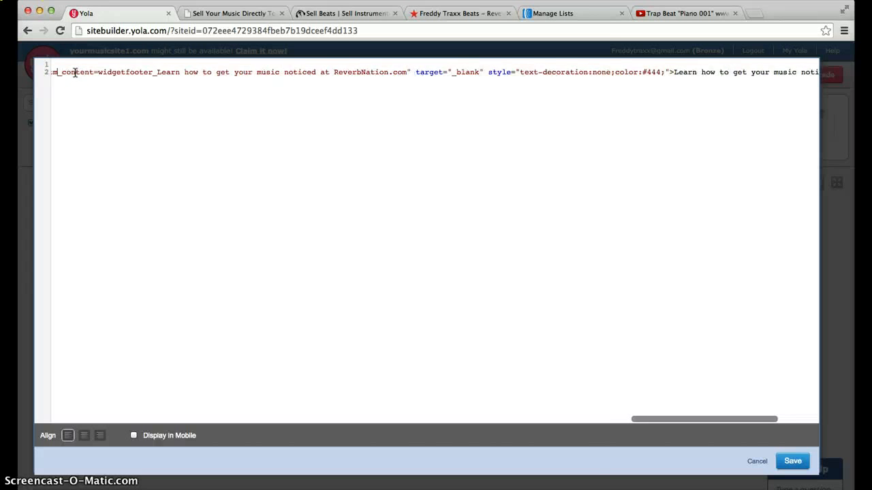
key("Left")
key("Left")
key("Left")
key("Left")
key("Left")
key("Left")
key("Left")
key("Left")
key("Left")
key("Left")
key("Left")
key("Left")
key("Left")
key("Left")
key("Left")
key("Left")
key("Left")
key("Left")
key("Left")
key("Left")
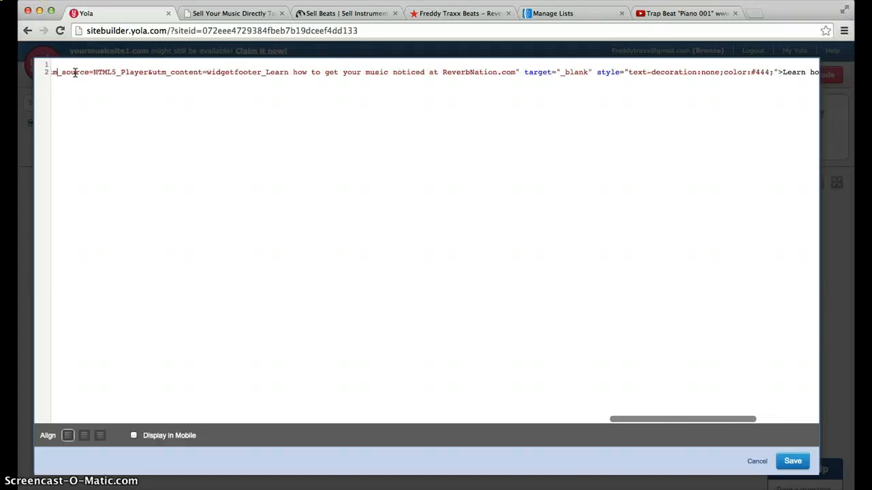
key("Left")
key("Left")
key("Left")
key("Left")
key("Left")
key("Left")
key("Left")
key("Left")
key("Left")
key("Left")
key("Left")
key("Left")
key("Left")
key("Left")
key("Left")
key("Left")
key("Left")
key("Left")
key("Left")
key("Left")
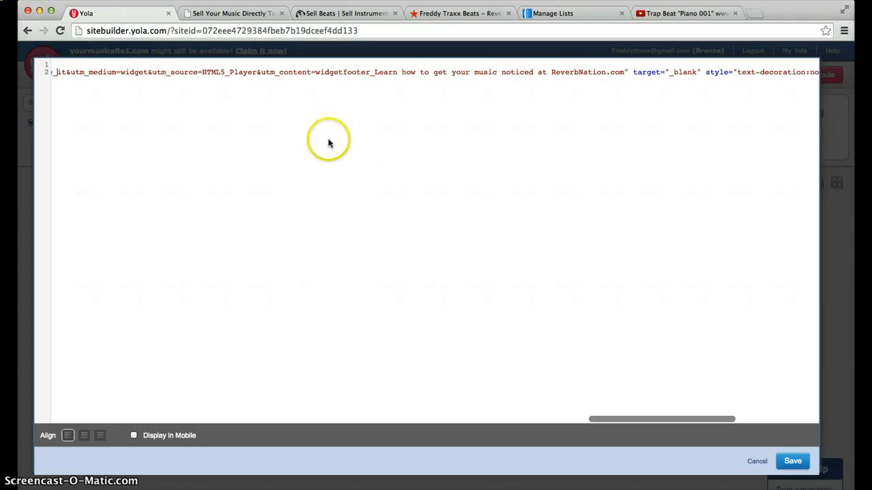
- Save the HTML Code widget and check the embedded music player on the page
left_click(793, 461)
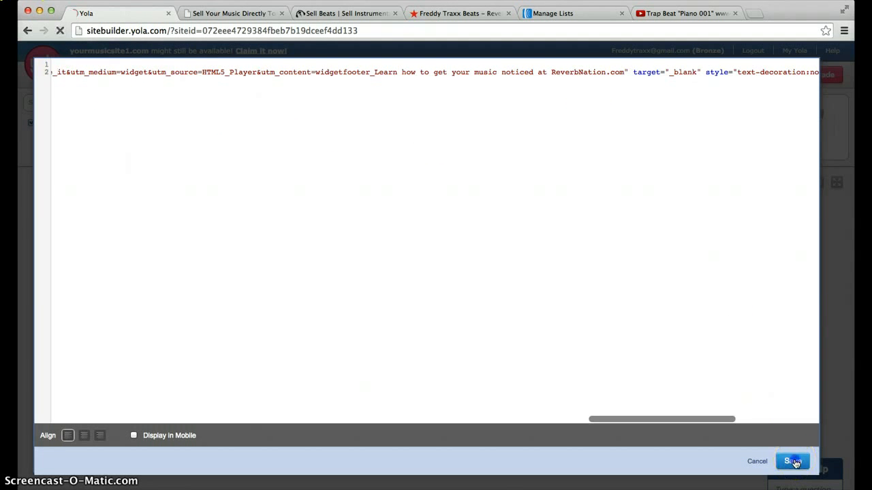
scroll(742, 355, "down", 3)
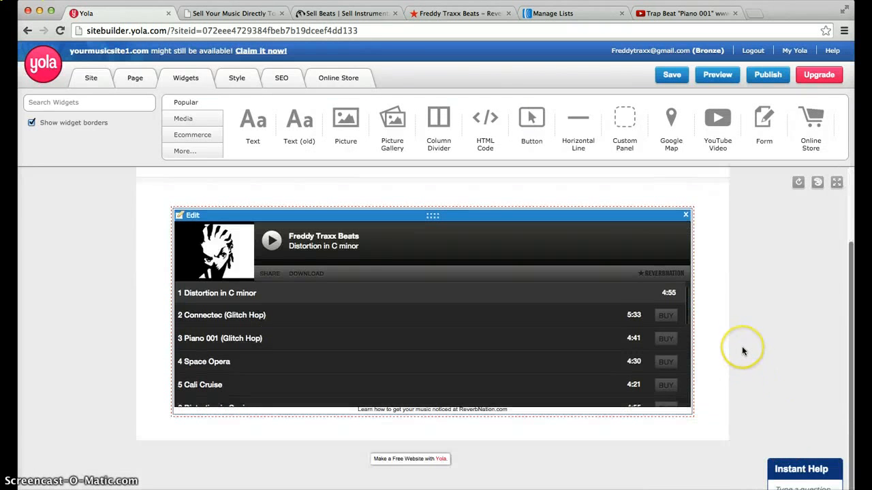
scroll(742, 351, "up", 3)
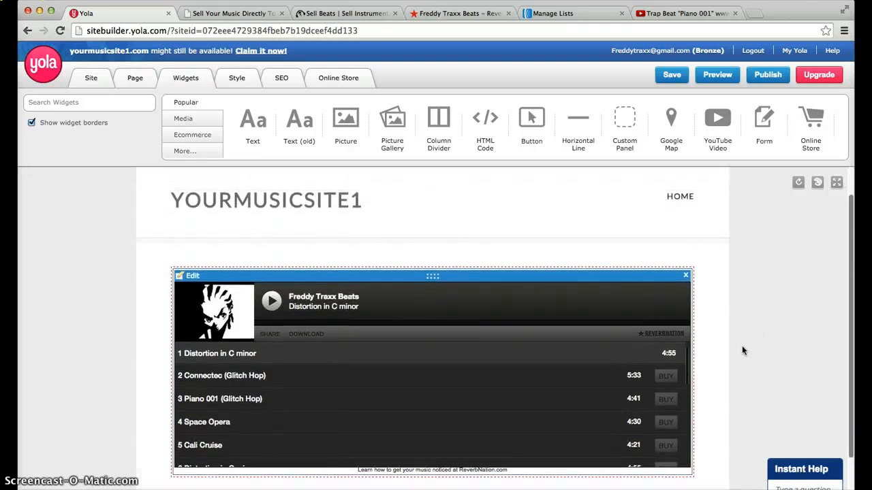
left_click(732, 302)
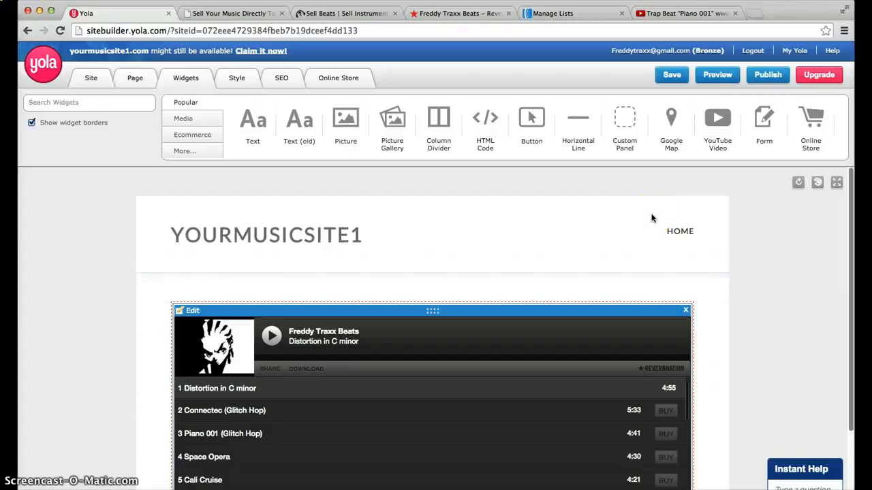
left_click(576, 231)
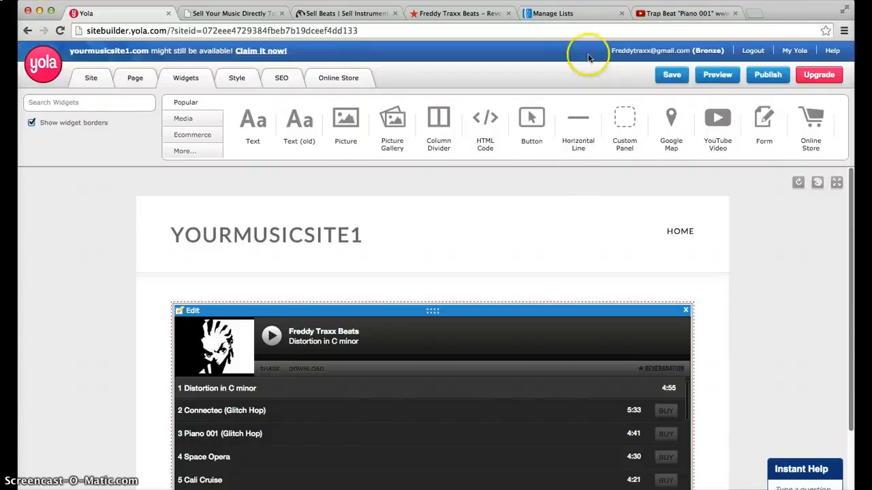
- Switch to AWeber and open the Traxx Music Fans list
left_click(565, 15)
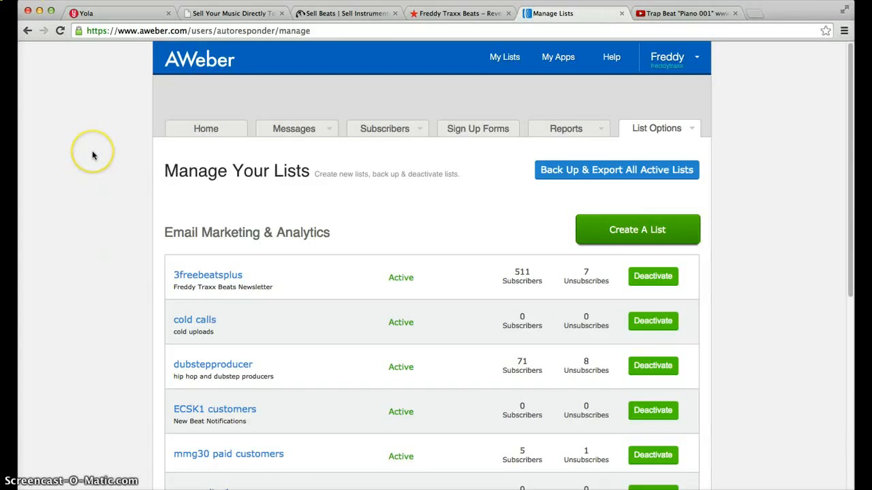
scroll(93, 155, "down", 5)
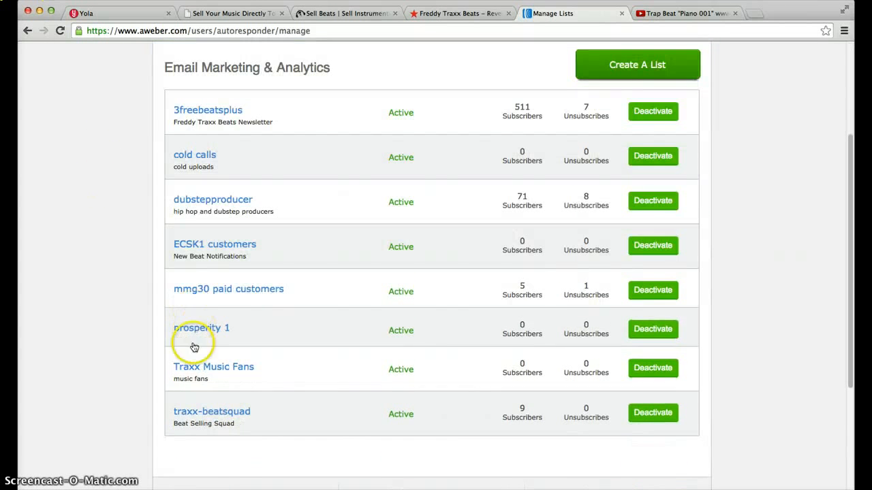
left_click(233, 368)
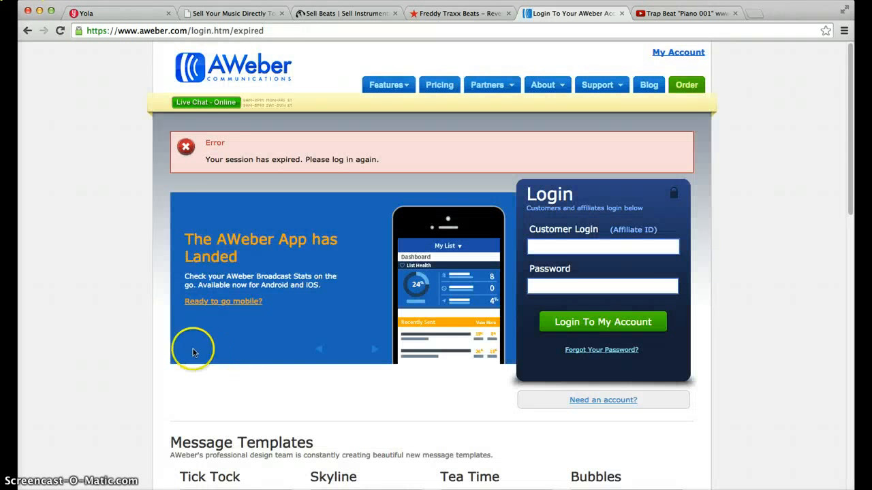
- Log in to AWeber with the saved customer login and the account password, declining to have the browser save the password
left_click(582, 247)
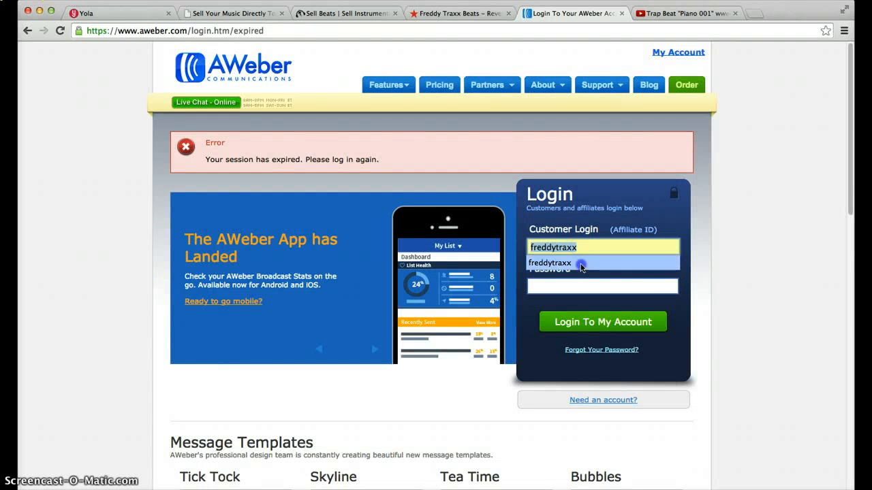
left_click(591, 262)
left_click(595, 286)
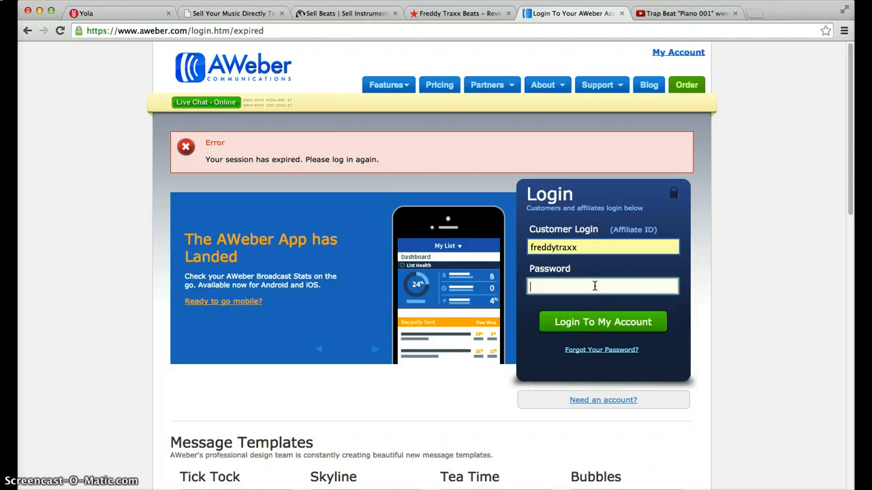
type("•••••••")
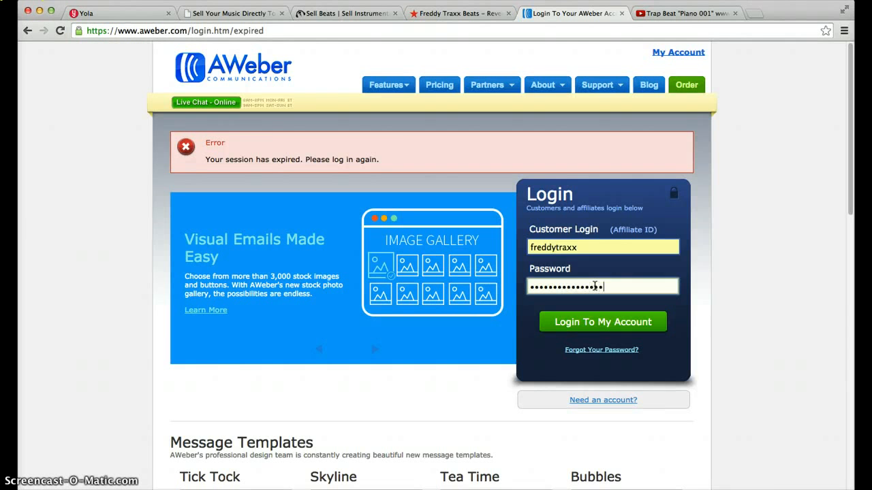
type("•")
key("Return")
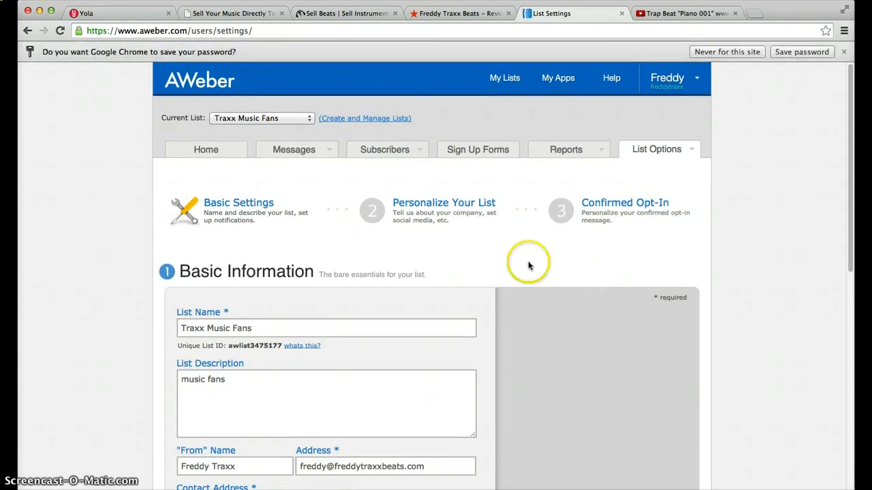
left_click(752, 53)
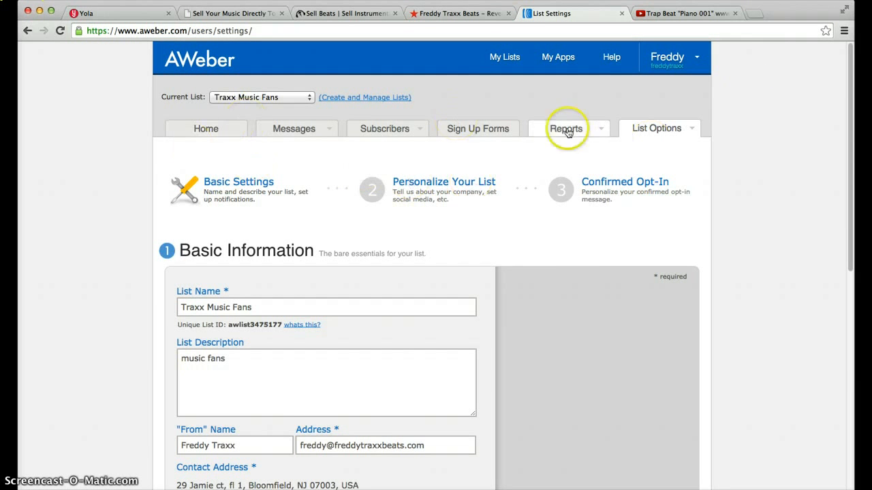
- Create the first sign-up form for the Traxx Music Fans list and browse its New and Popular templates
left_click(486, 130)
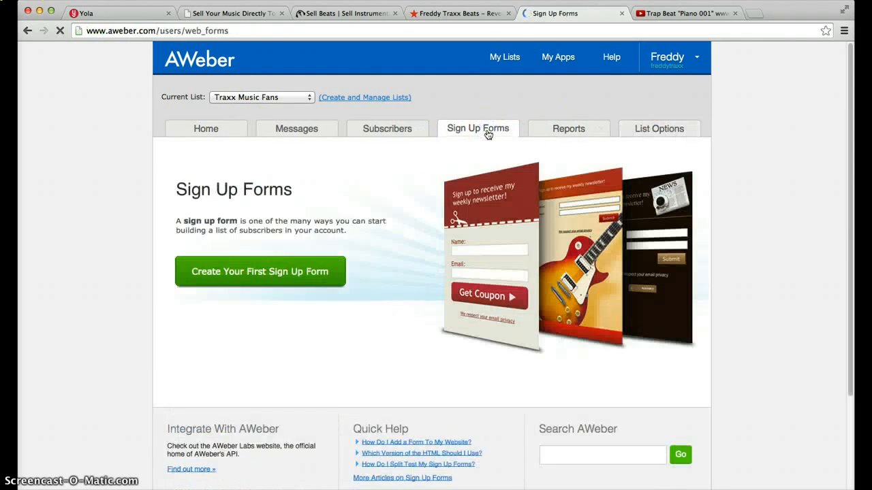
left_click(244, 277)
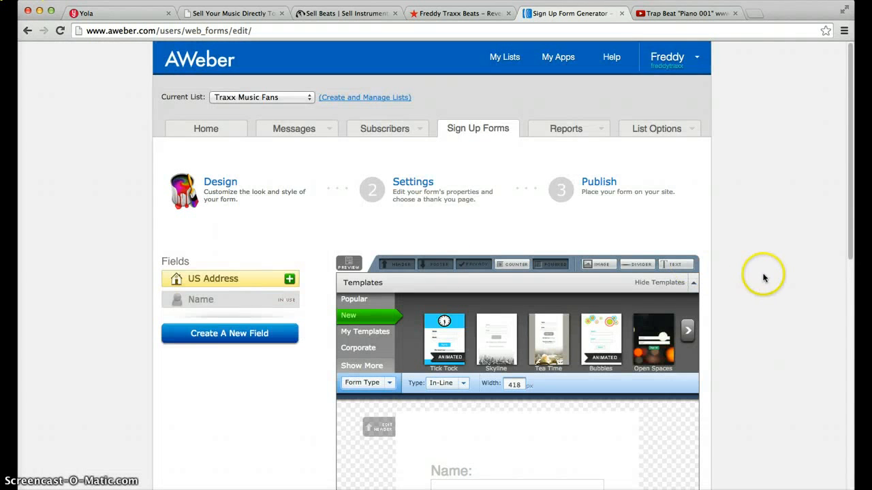
scroll(763, 258, "down", 3)
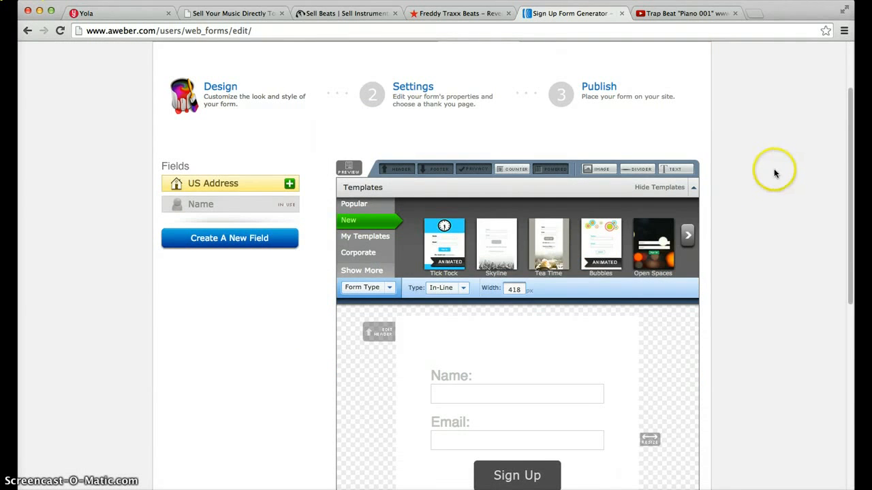
left_click(687, 235)
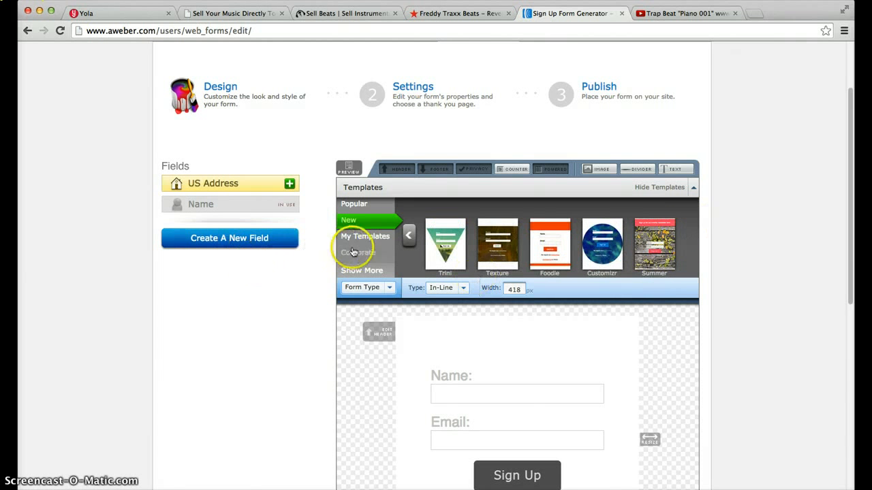
left_click(361, 208)
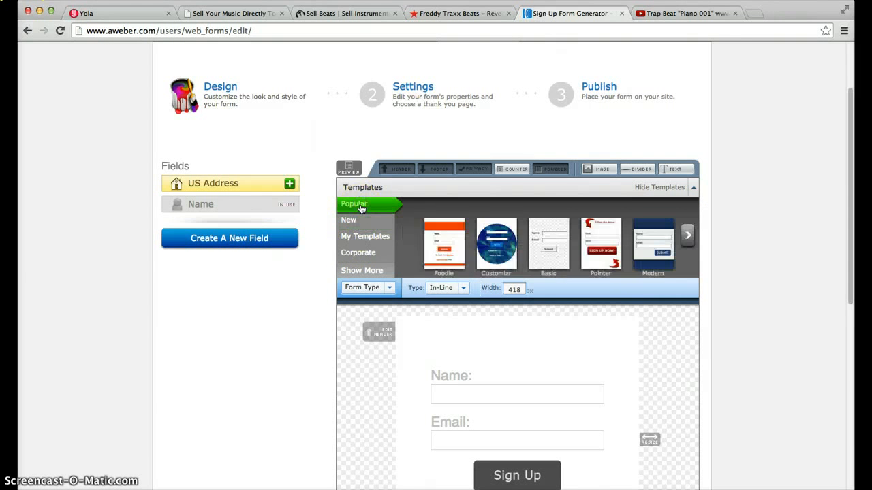
- Load the Basic template after previewing Pointer, and widen the sign-up form to 298 px
left_click(603, 246)
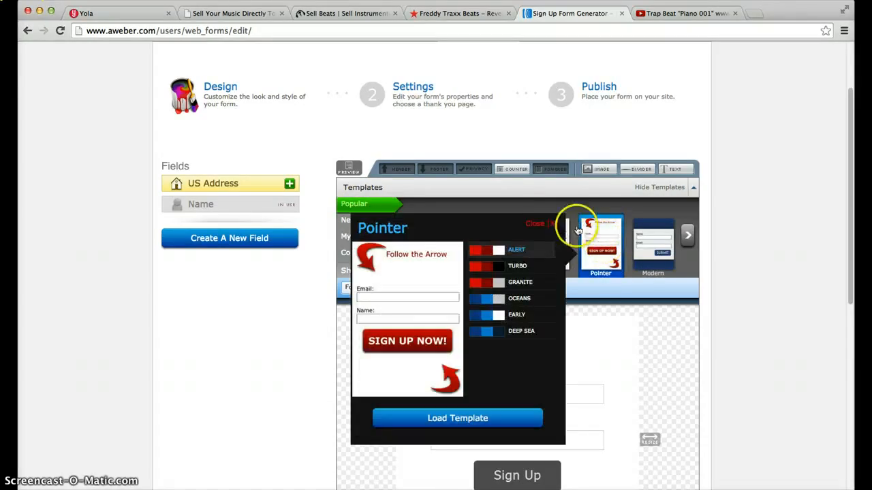
left_click(541, 224)
left_click(545, 230)
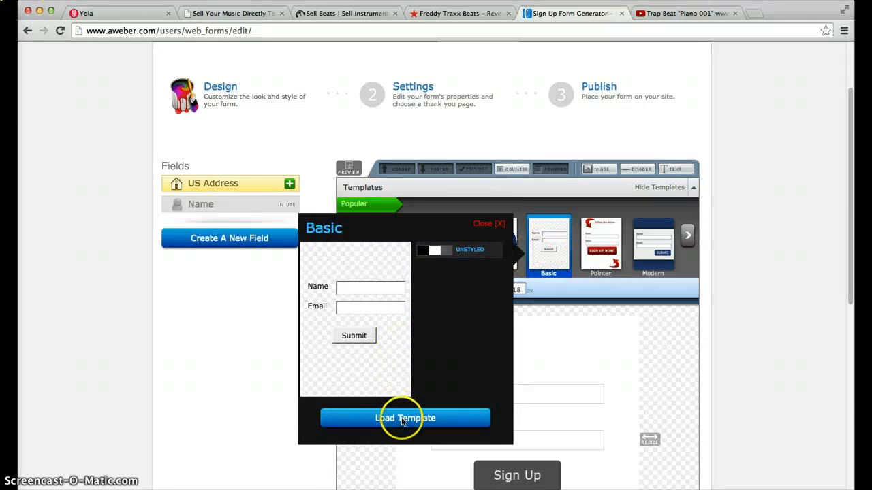
left_click(395, 418)
scroll(807, 218, "down", 5)
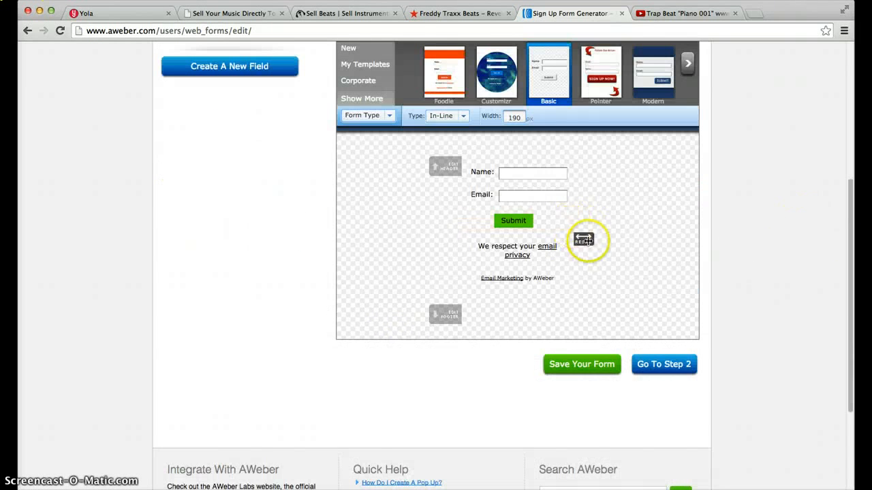
left_click_drag(583, 239, 646, 239)
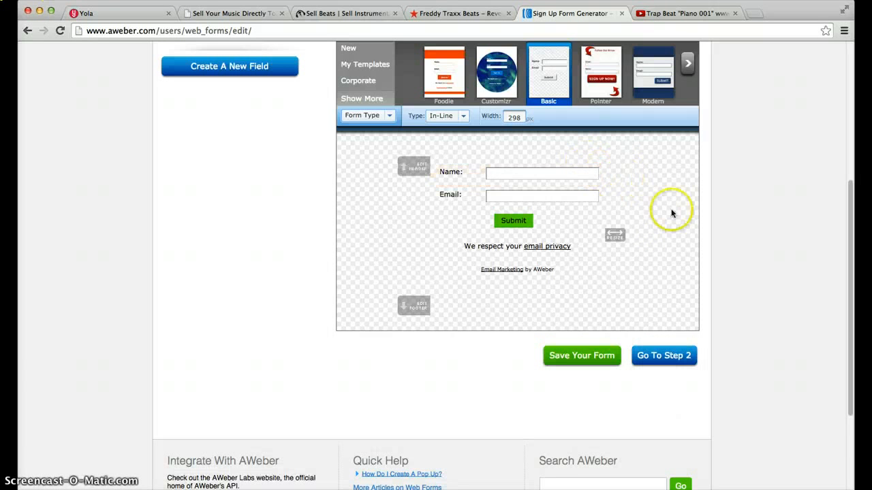
- Enter "Get up with me" as the sign-up form's header text
left_click(414, 171)
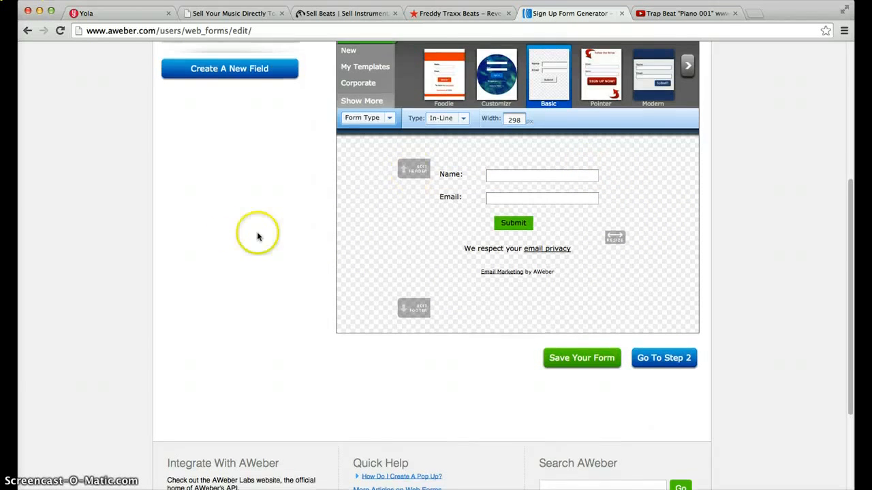
left_click(413, 318)
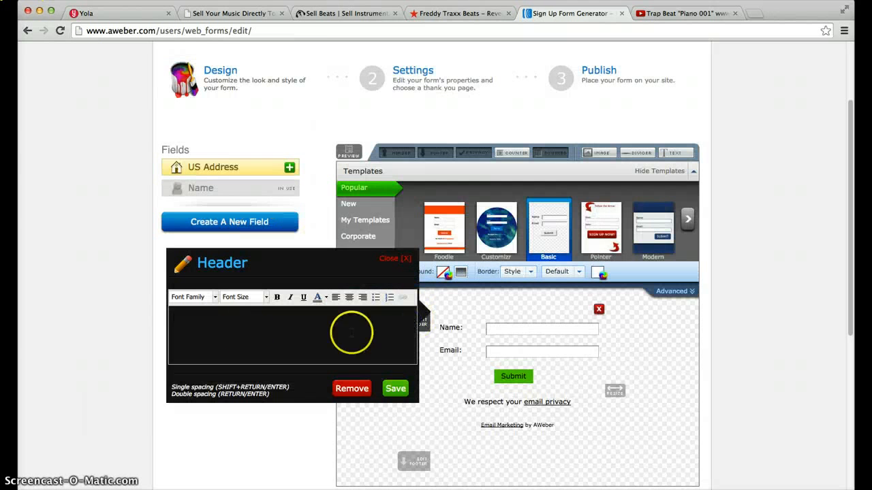
left_click(243, 326)
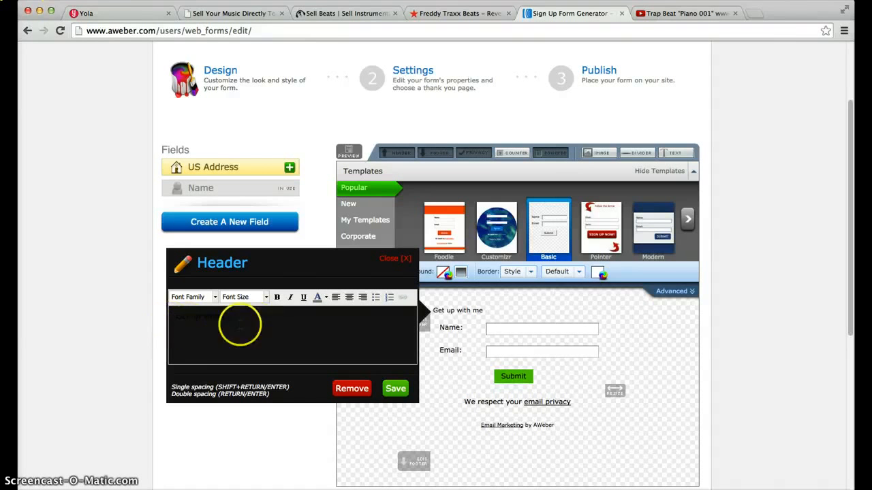
- Format the header text "Get up with me" as 24px, bold and centered
left_click_drag(238, 320, 134, 318)
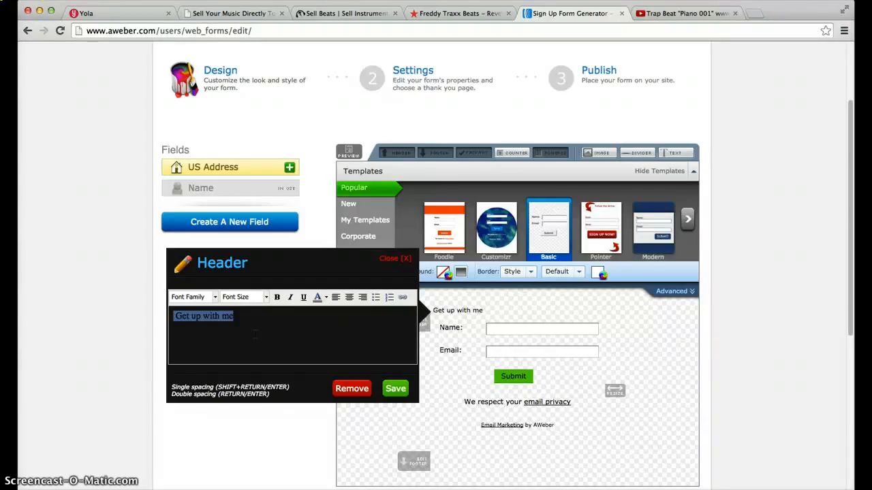
left_click(244, 297)
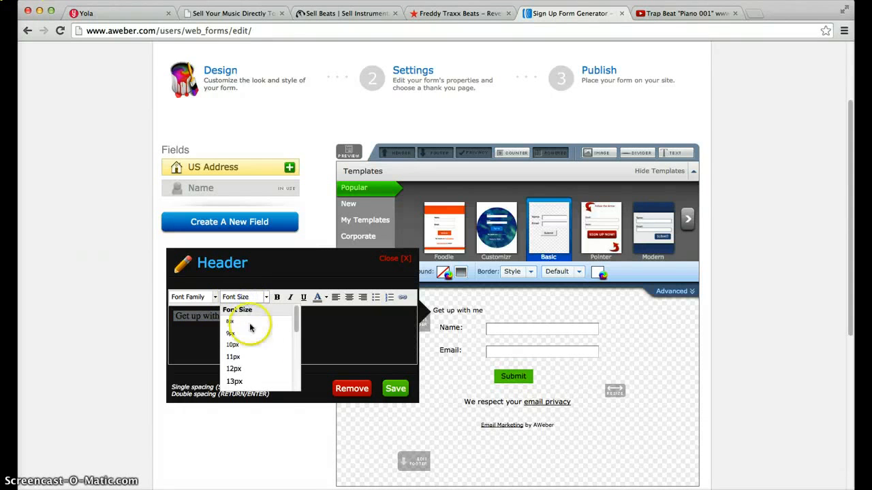
scroll(258, 354, "down", 3)
left_click(253, 340)
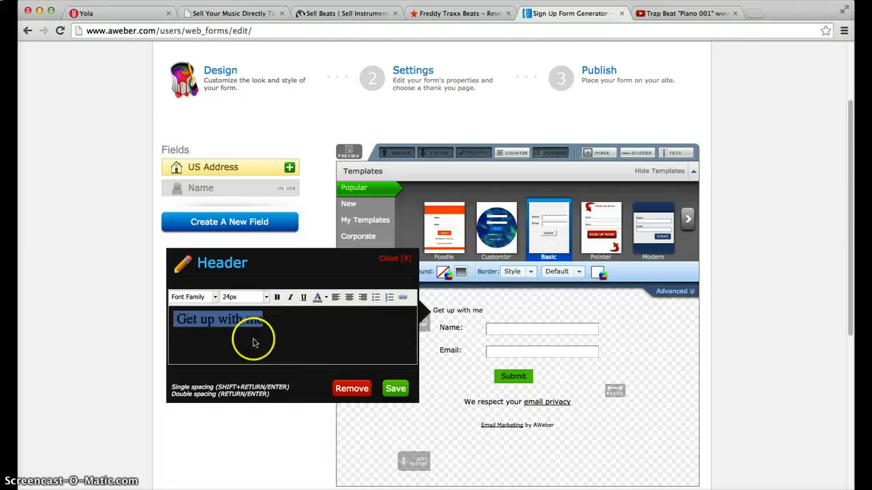
left_click(276, 297)
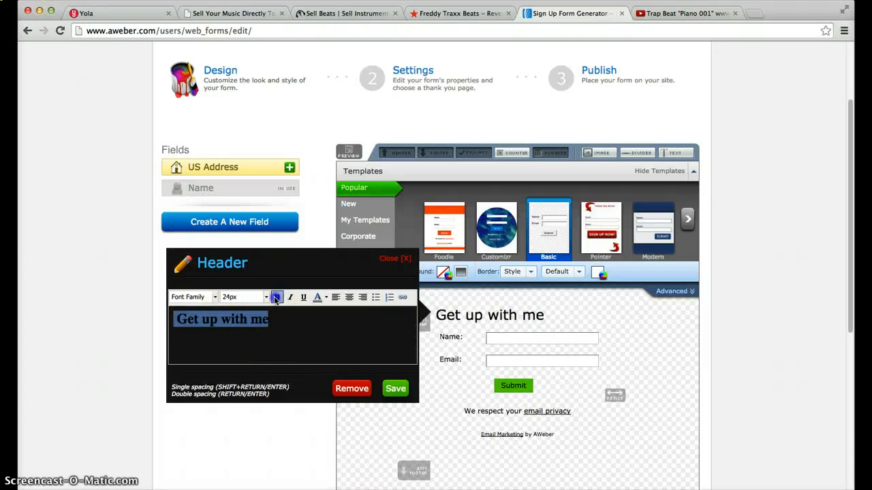
left_click(348, 297)
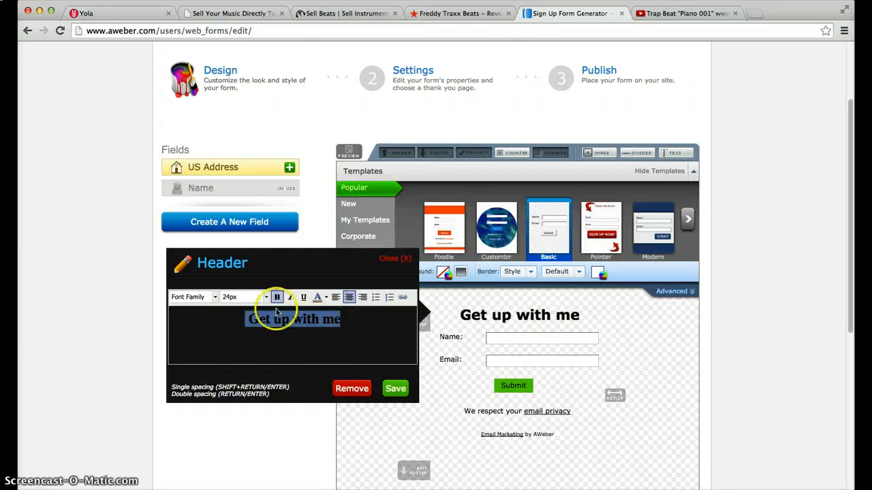
- Replace the word "Get" in the header with "Stay" and save the header
double_click(188, 321)
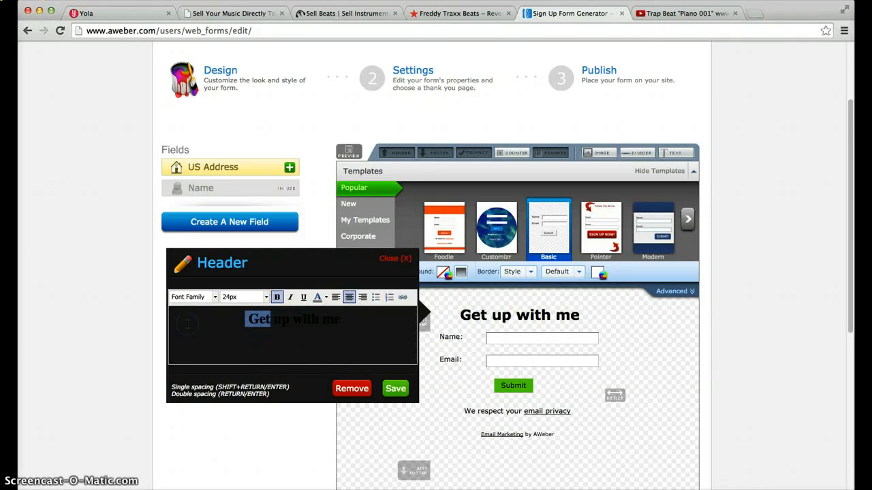
type("Stay")
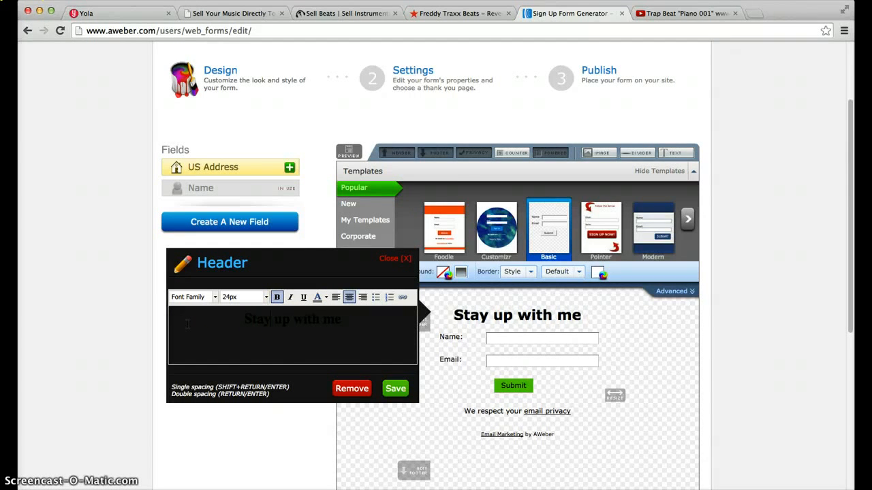
left_click(395, 388)
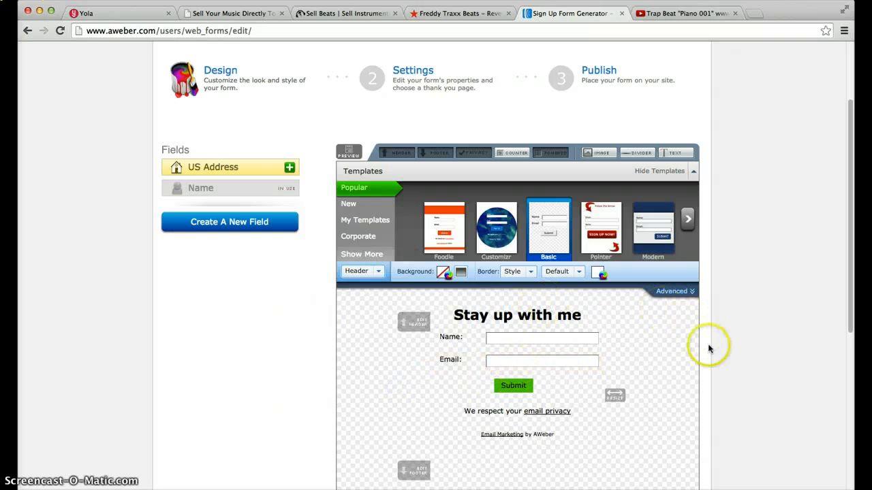
- Look over the form design and browse the next set of Popular templates
scroll(685, 348, "down", 2)
scroll(685, 349, "down", 1)
scroll(685, 349, "up", 3)
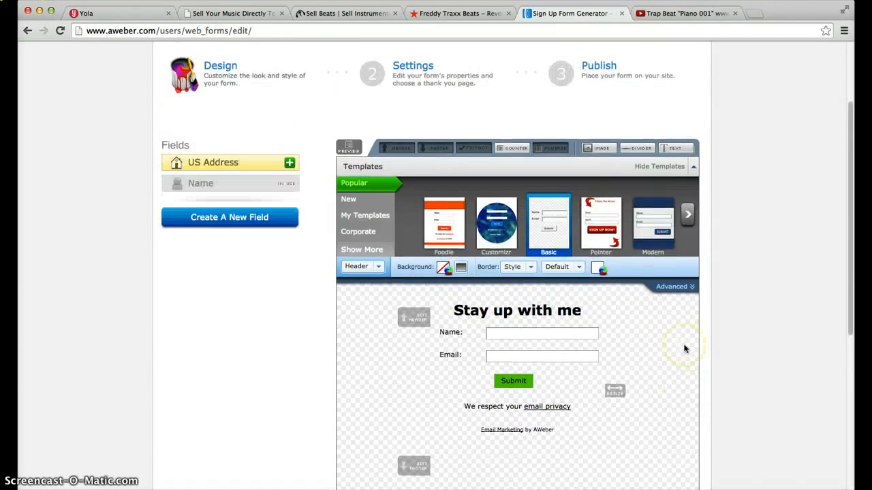
left_click(687, 217)
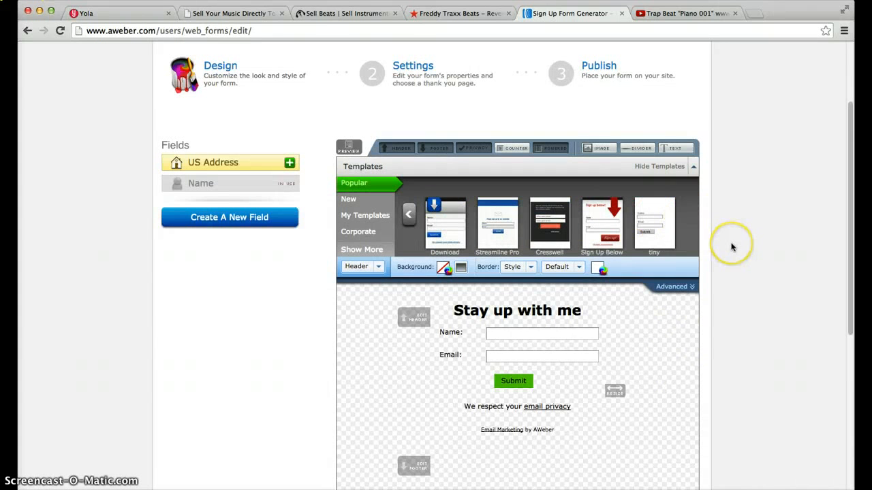
- Save the sign-up form design and continue to the form's settings step
scroll(732, 247, "down", 2)
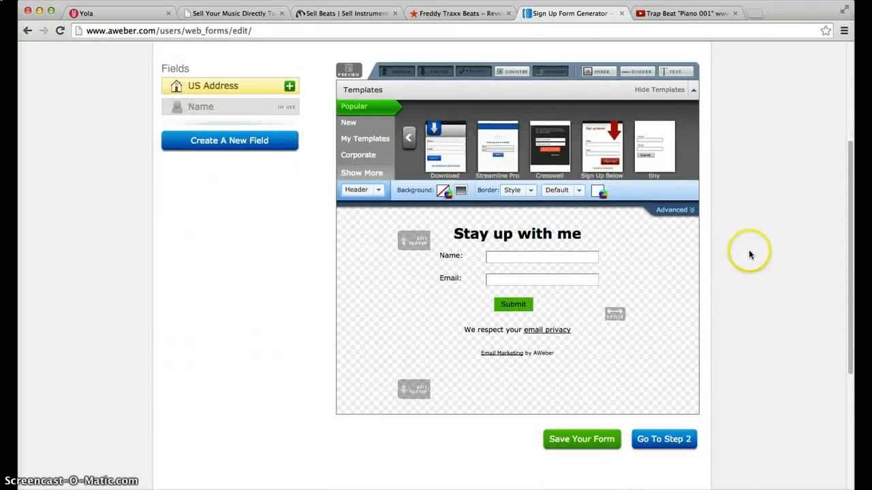
left_click(587, 439)
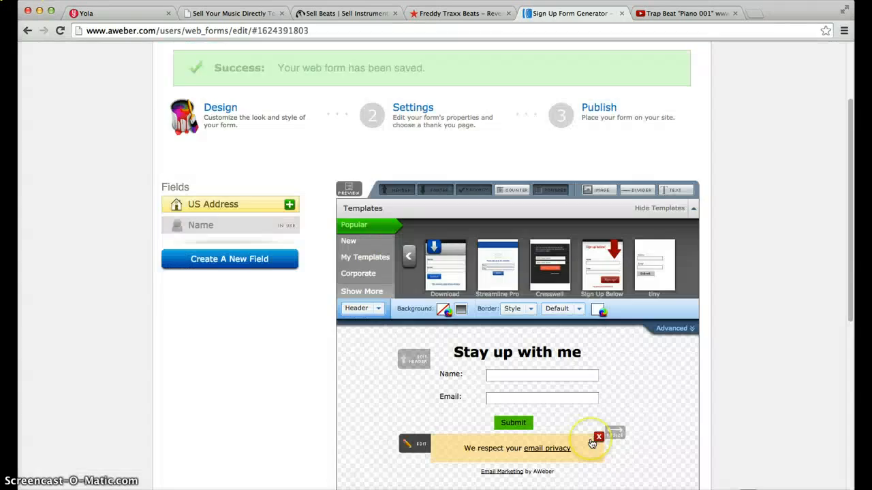
scroll(743, 308, "down", 4)
left_click(666, 406)
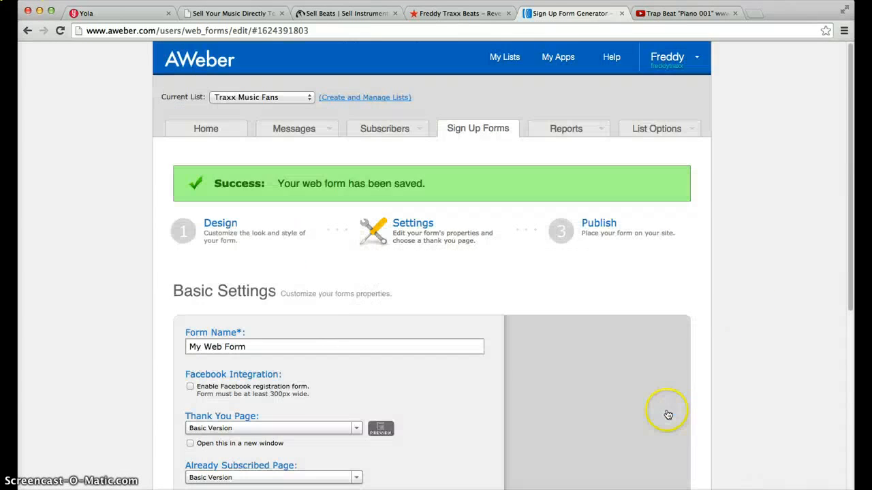
- Review the form's basic settings, including its form name and the available Thank You Page options, without changing them
scroll(726, 273, "down", 5)
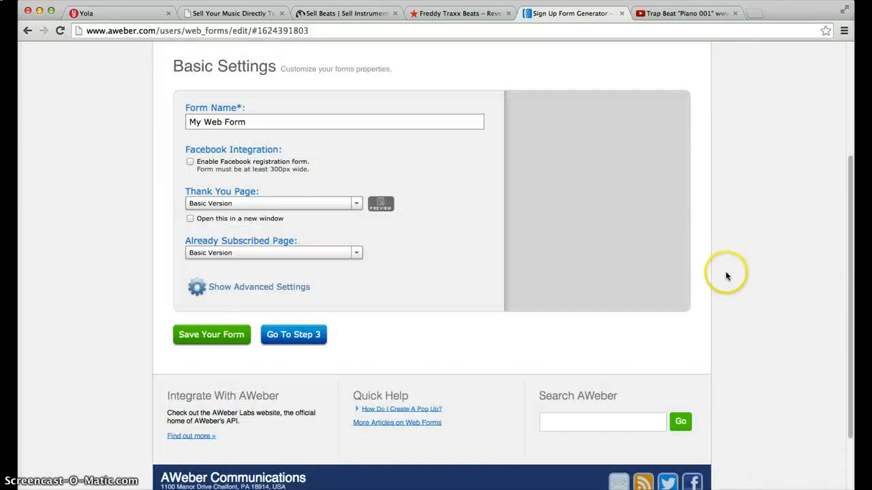
scroll(463, 257, "up", 4)
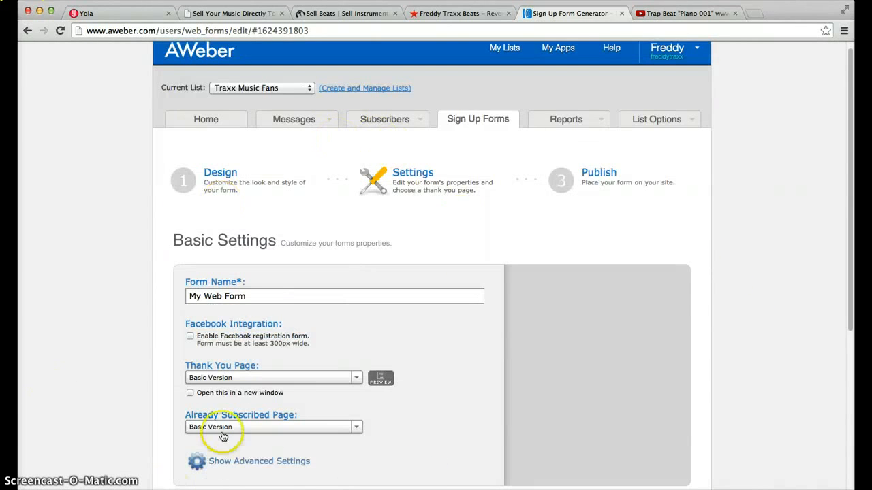
left_click(255, 302)
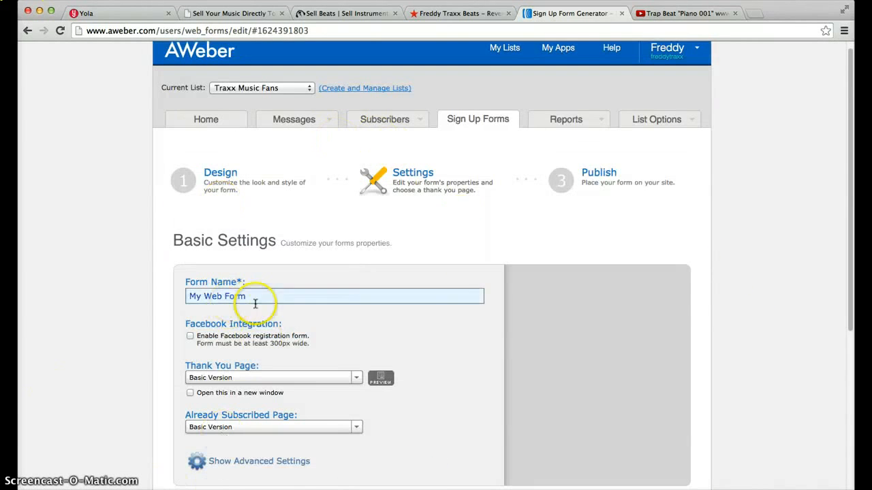
left_click(225, 380)
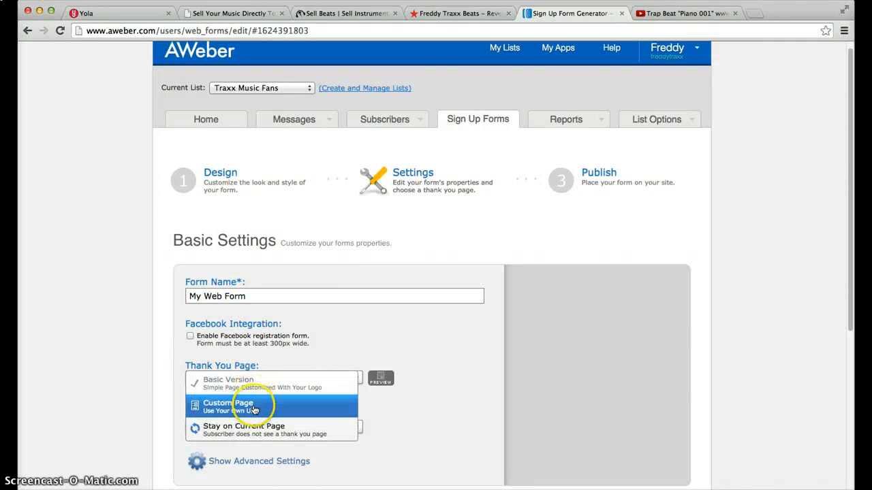
left_click(75, 85)
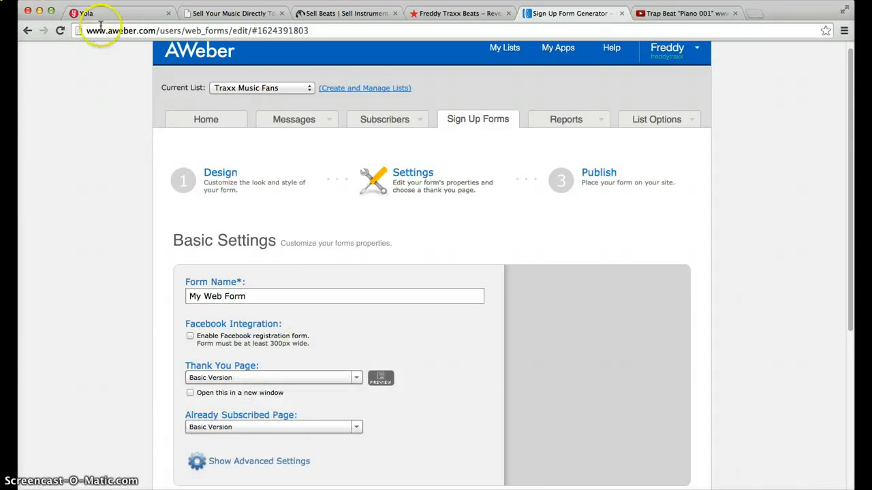
- Switch to Yola and save the index page's unsaved changes, then view the new page settings without creating a page
left_click(113, 18)
left_click(133, 80)
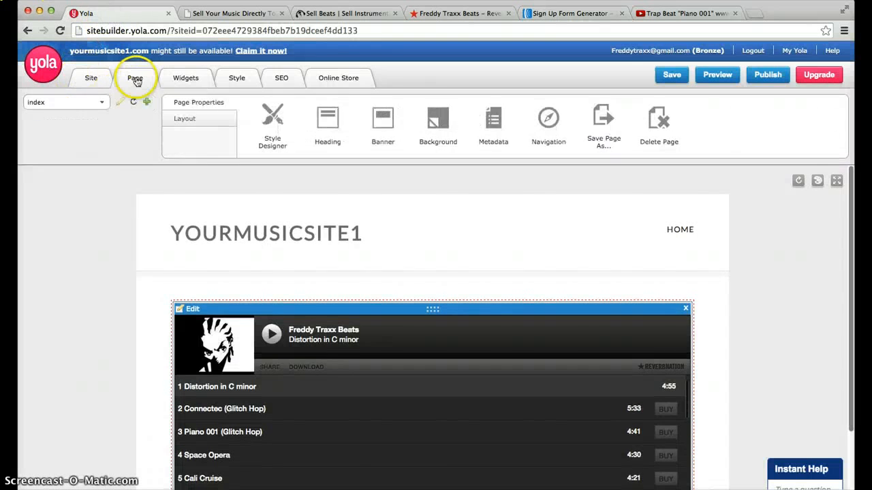
left_click(147, 103)
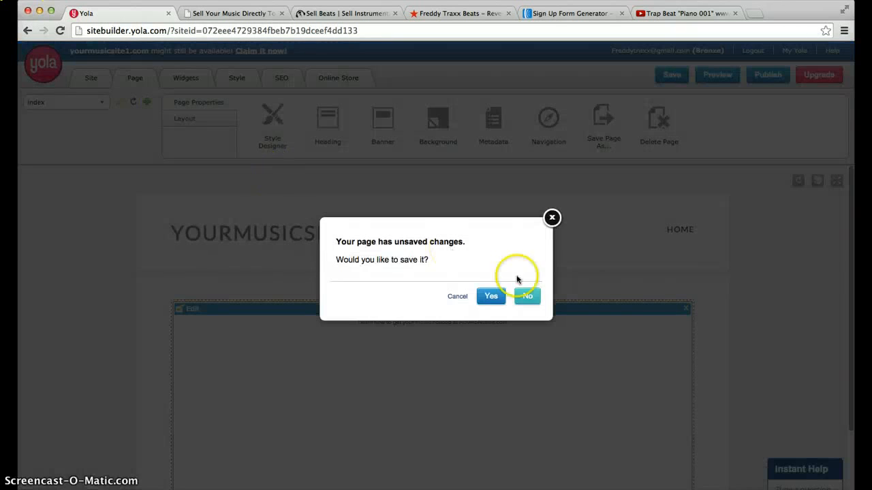
left_click(496, 297)
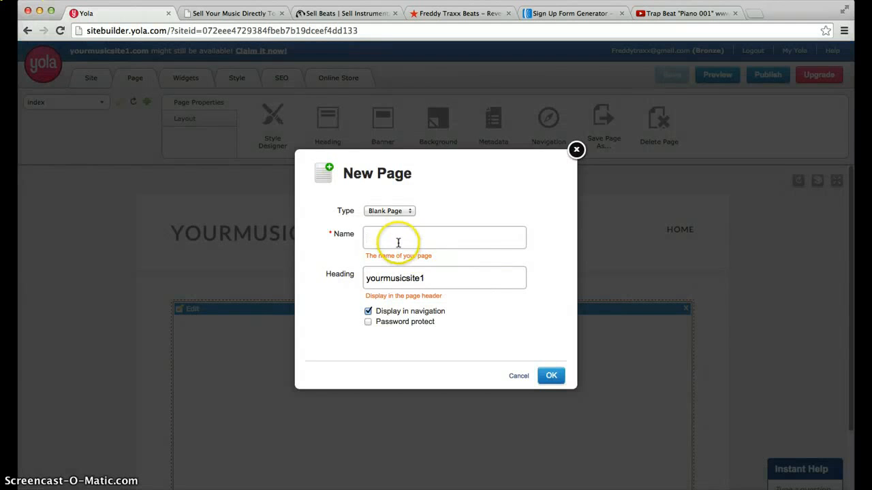
left_click(576, 151)
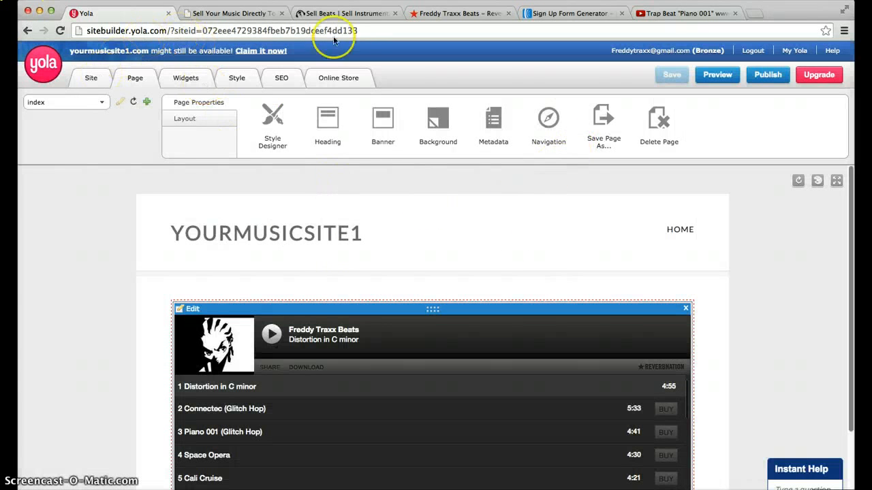
- Return to AWeber, go to the form's Publish step and choose to install the form yourself
left_click(566, 13)
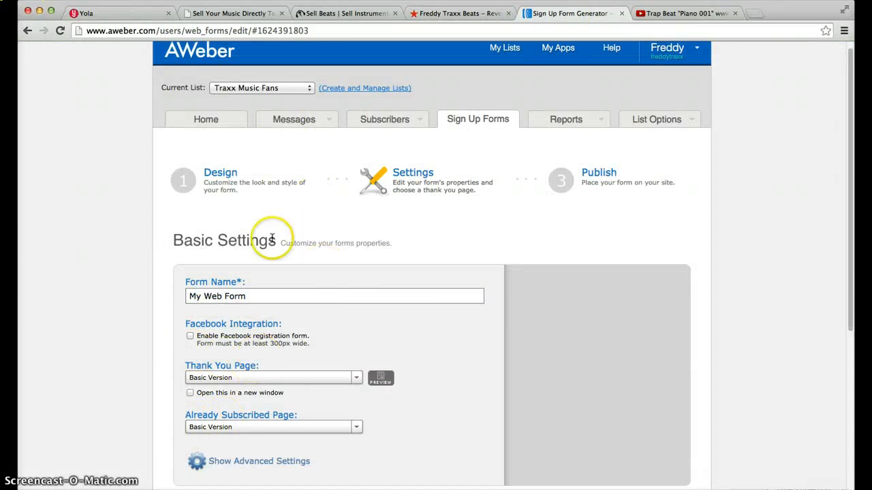
left_click(225, 344)
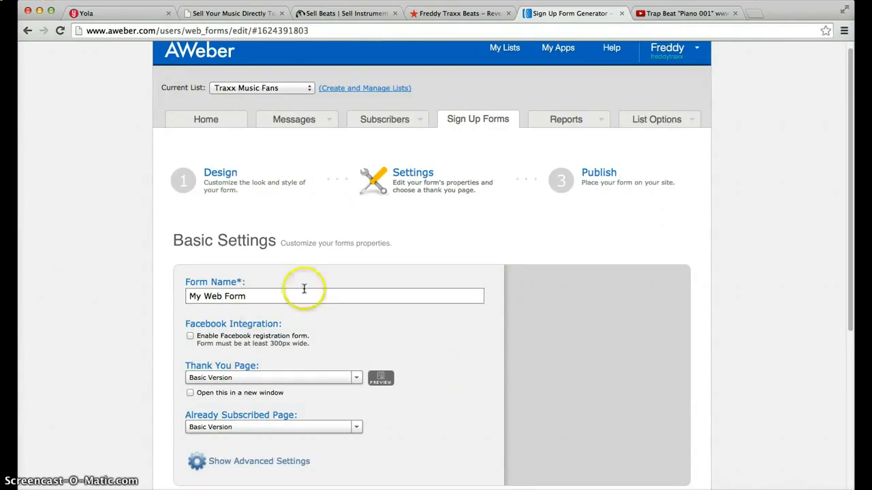
left_click(610, 174)
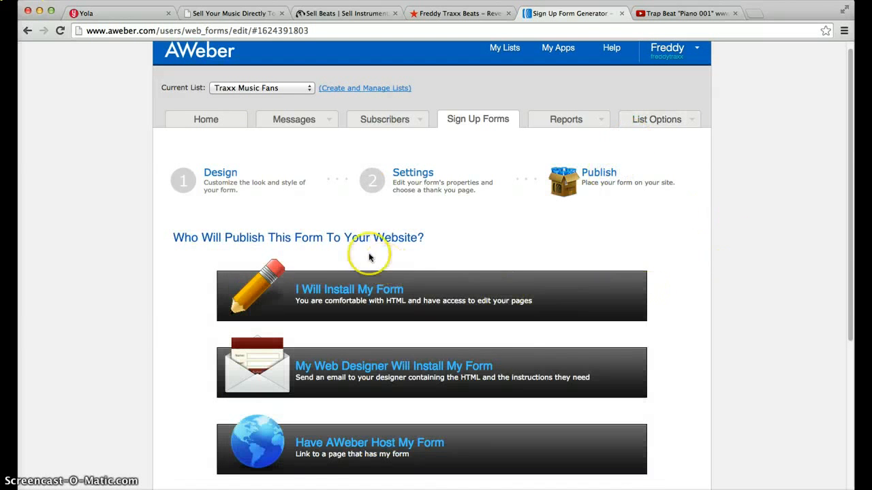
left_click(360, 290)
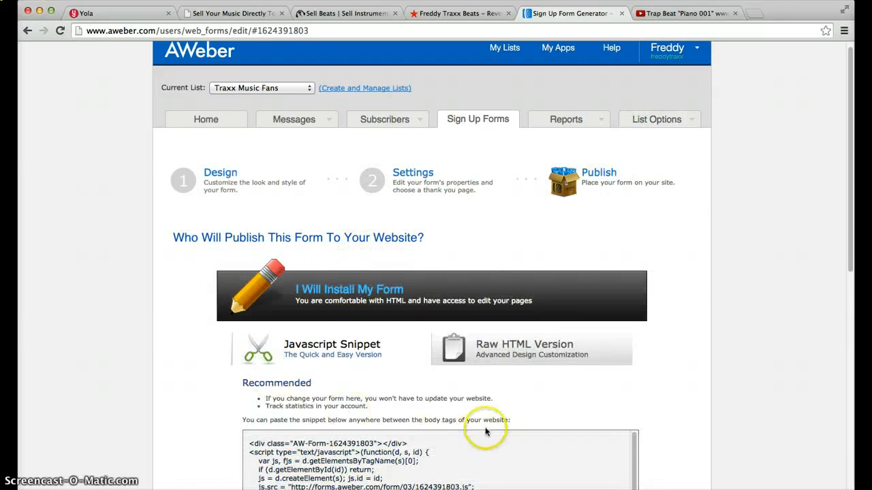
- View the Raw HTML Version of the form and highlight its complete code
left_click(455, 353)
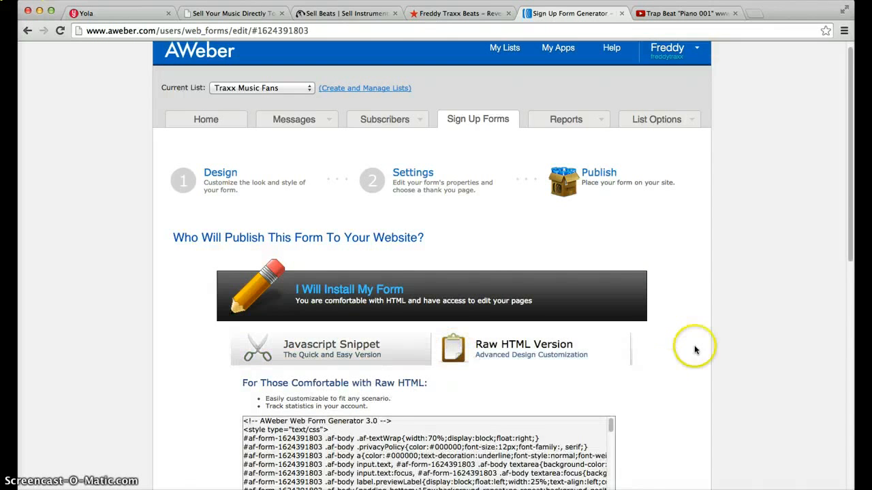
scroll(681, 350, "down", 3)
triple_click(381, 361)
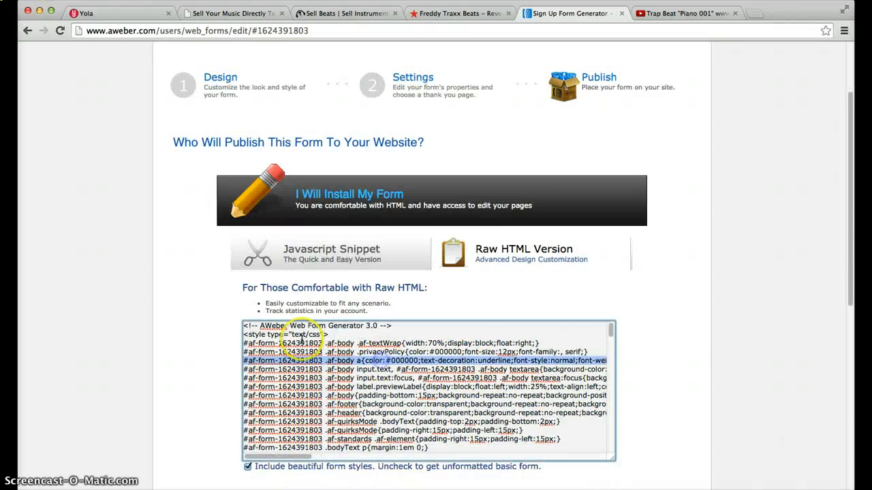
left_click_drag(252, 330, 594, 486)
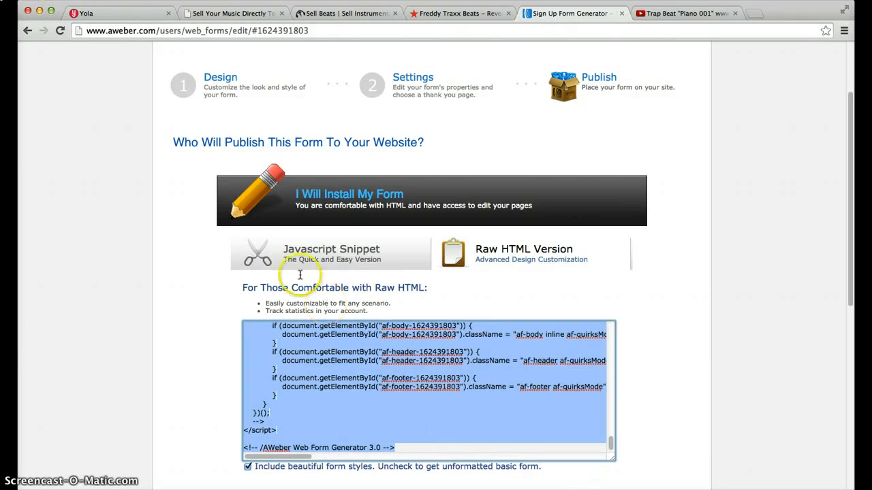
- Show the form's Javascript Snippet version and copy the entire snippet
left_click(293, 251)
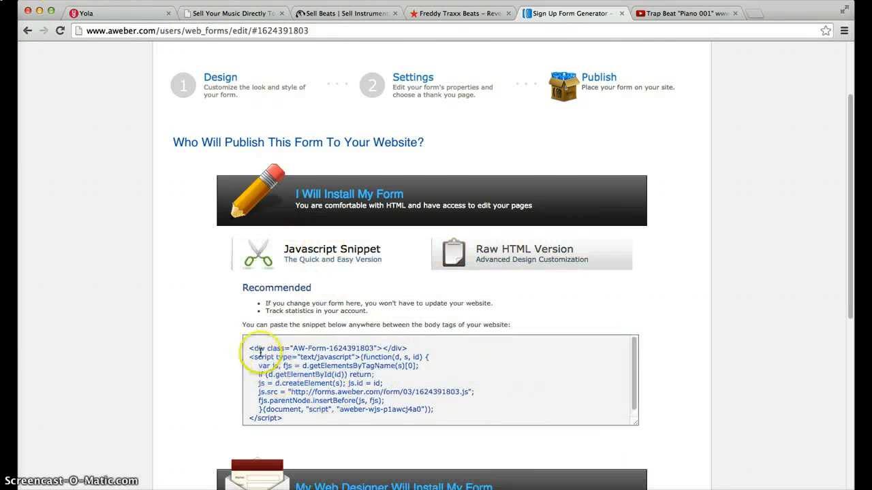
key("super+a")
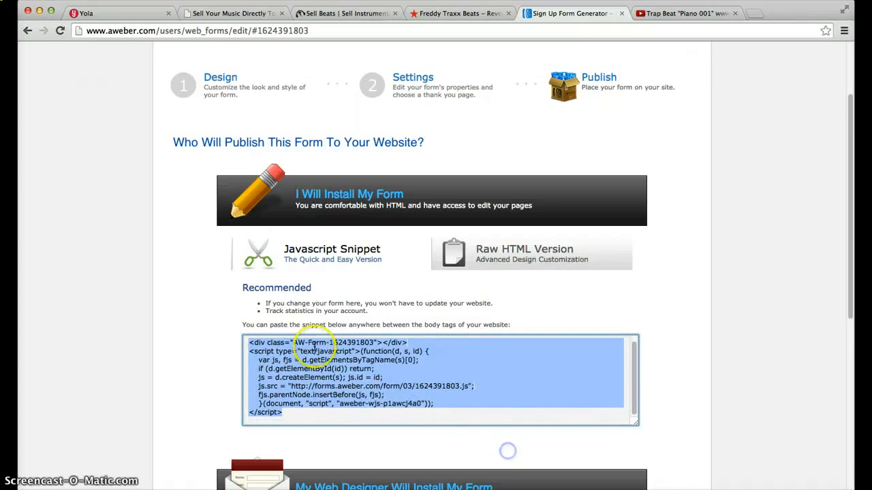
right_click(320, 354)
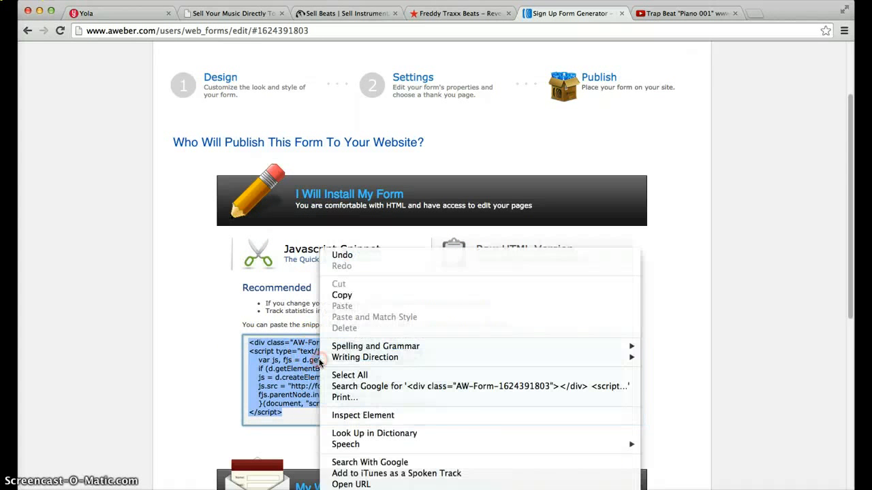
left_click(360, 297)
- Switch to Yola and place a Column Divider widget above the ReverbNation player on the index page
left_click(116, 15)
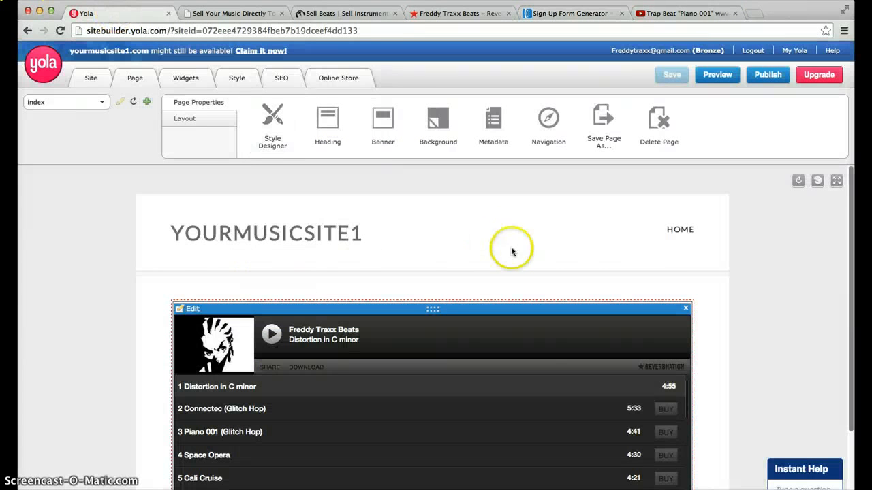
left_click(184, 79)
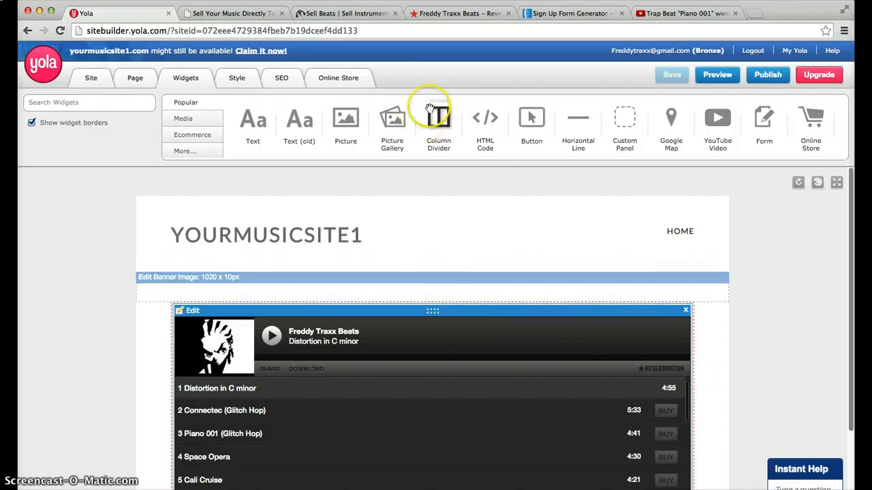
left_click_drag(439, 117, 433, 319)
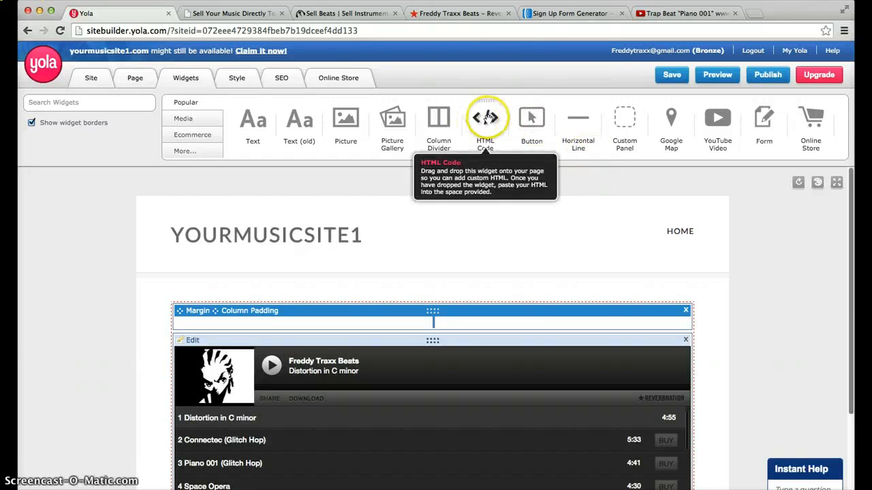
- Place an HTML Code widget in the right column of the Column Divider, paste the copied AWeber form snippet and save it
left_click_drag(488, 117, 510, 206)
left_click_drag(523, 299, 529, 329)
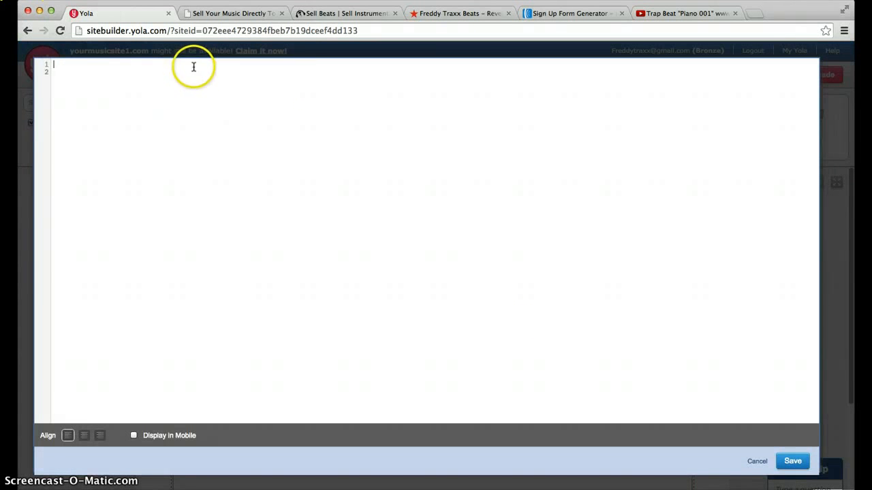
right_click(193, 66)
left_click(231, 124)
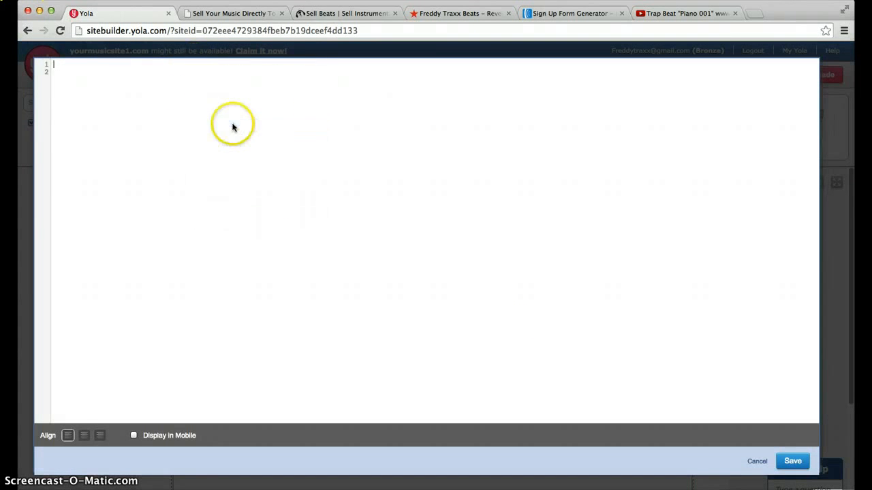
left_click(793, 464)
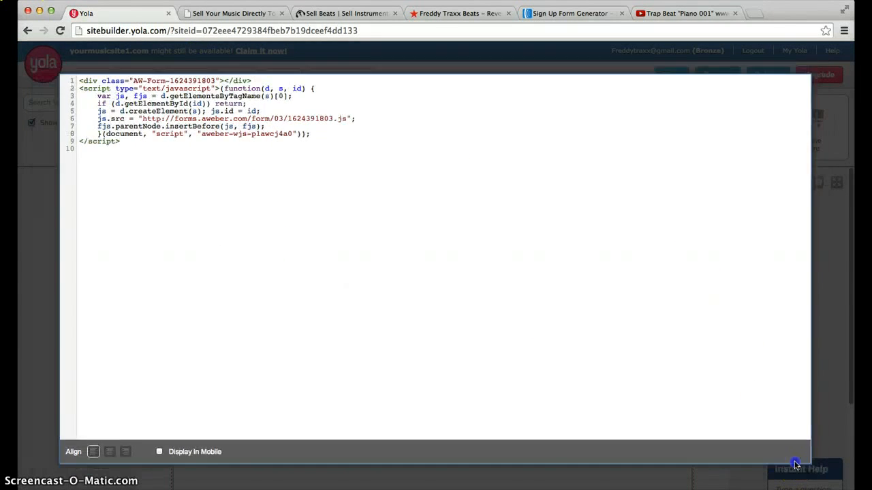
scroll(774, 364, "down", 3)
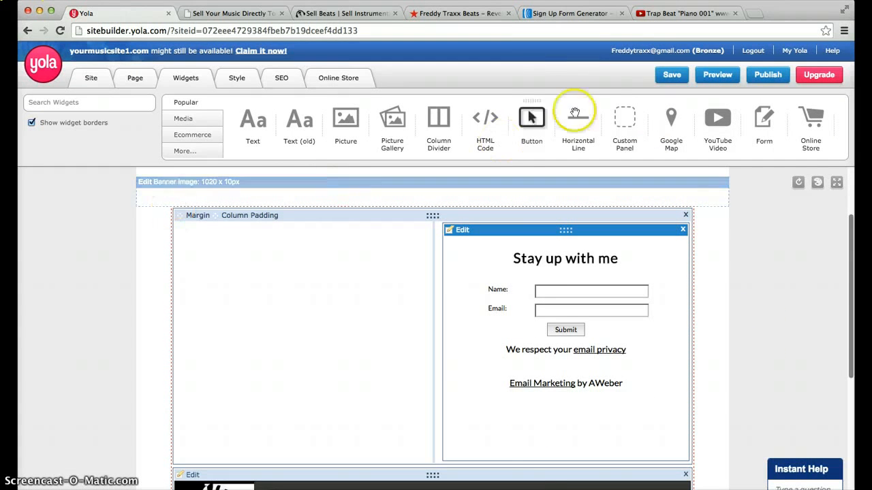
- Switch to YouTube and show the embed code for the Trap Beat "Piano 001" video
left_click(674, 14)
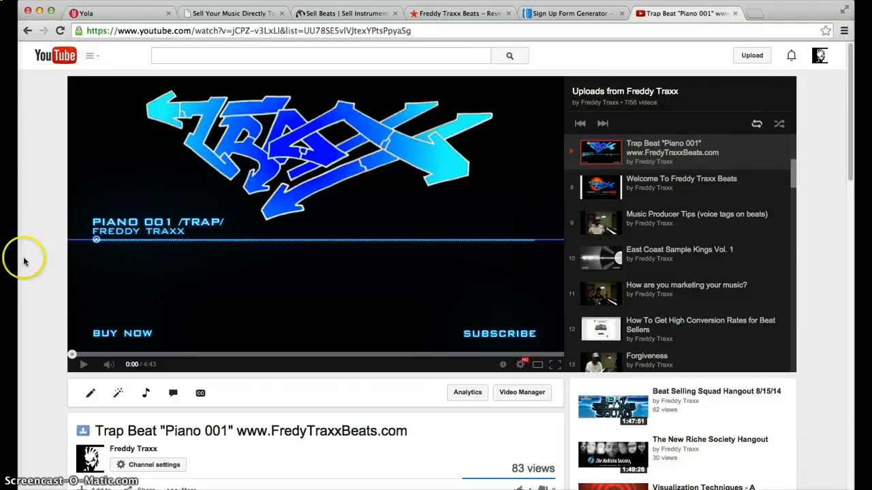
scroll(30, 253, "down", 3)
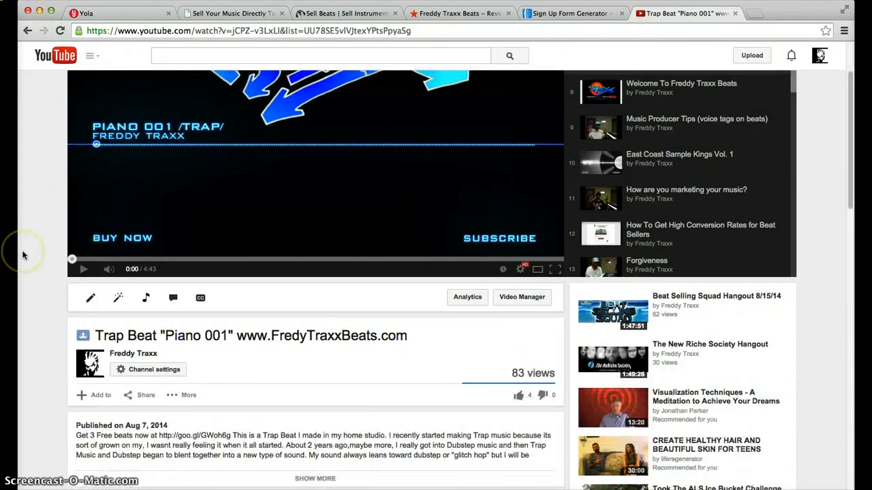
scroll(22, 255, "down", 2)
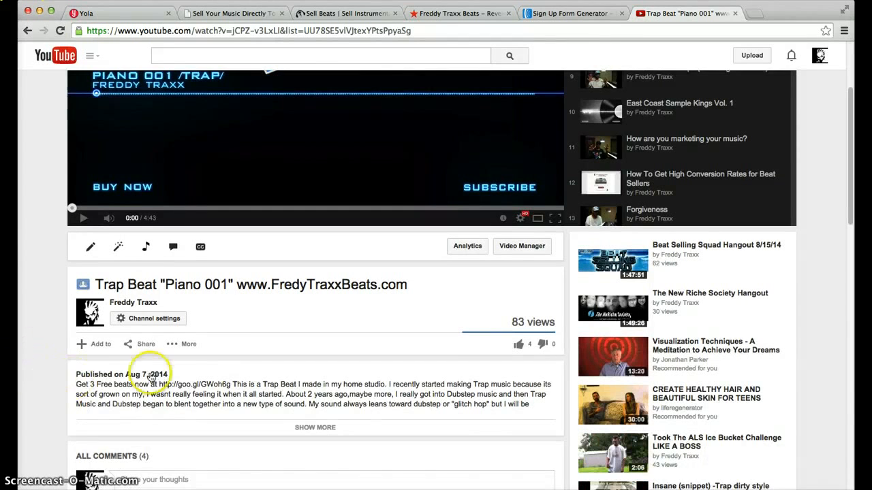
scroll(211, 334, "down", 1)
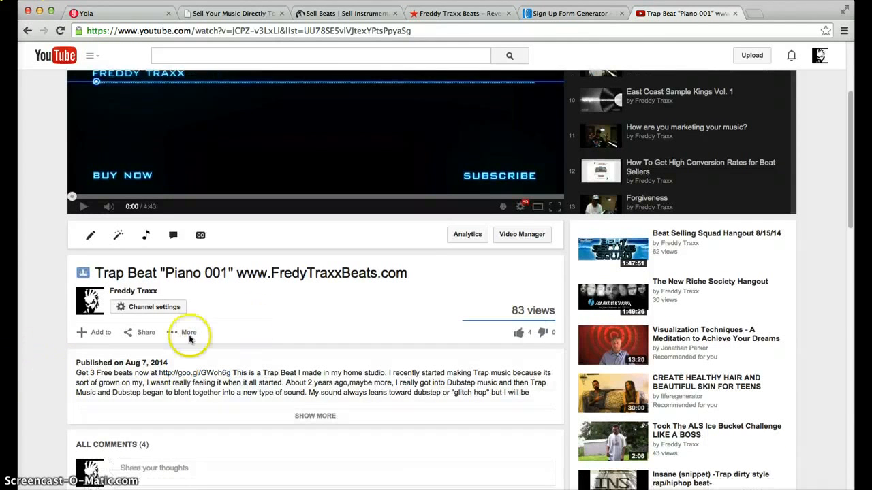
left_click(139, 333)
scroll(372, 338, "down", 2)
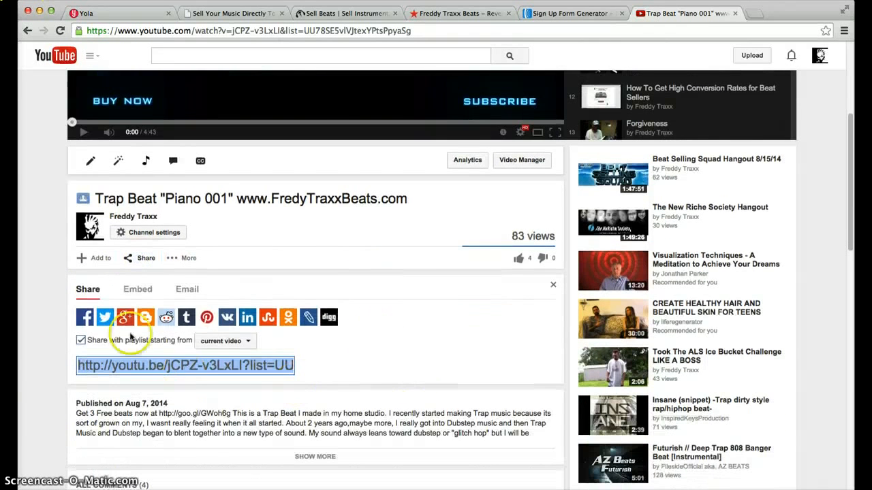
left_click(138, 290)
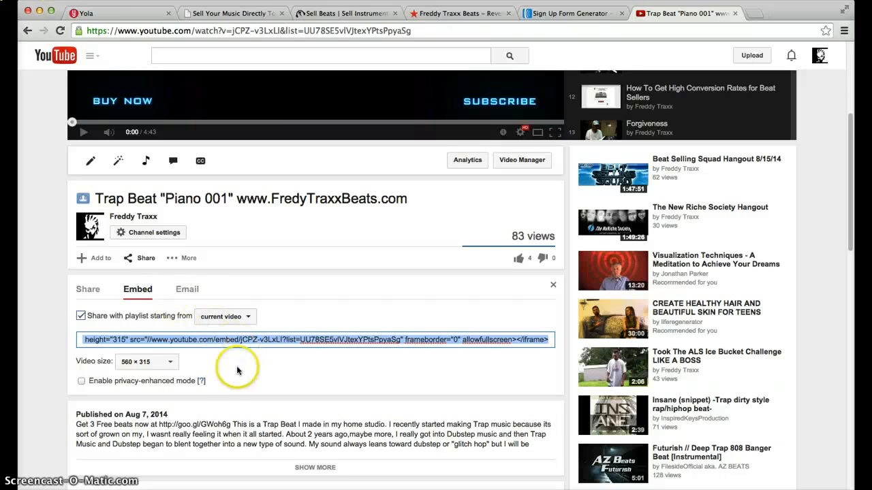
- Set the embedded video size to 640 × 360, turn off sharing with playlist and copy the full embed code
left_click(171, 363)
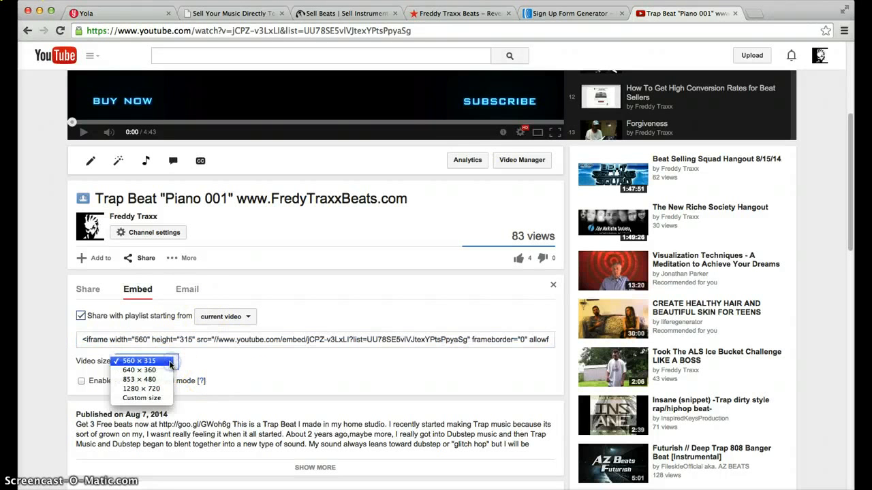
left_click(161, 370)
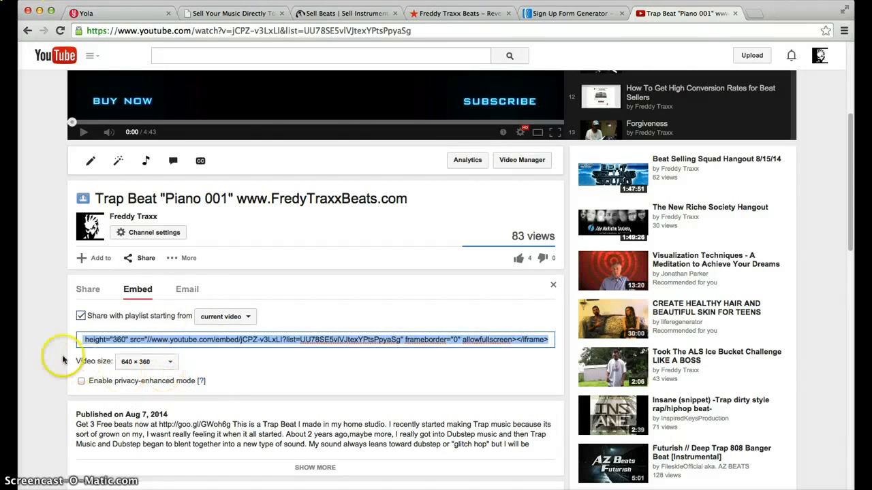
left_click(81, 318)
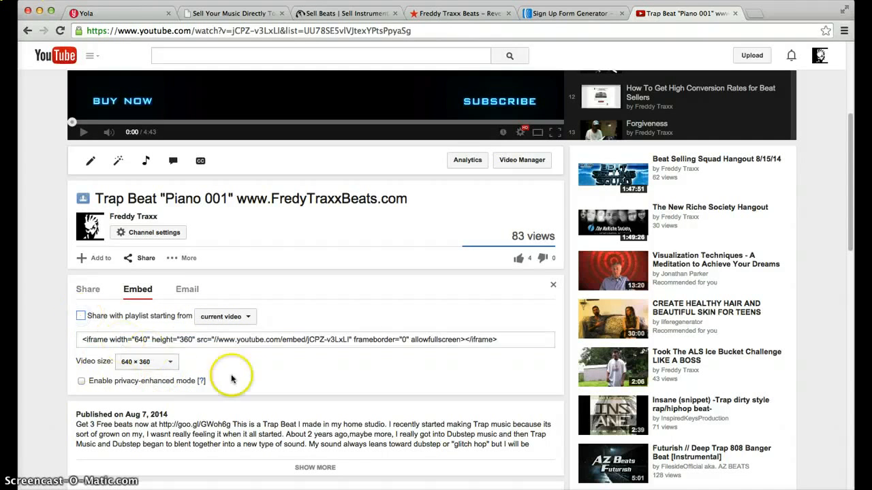
left_click(265, 339)
right_click(265, 339)
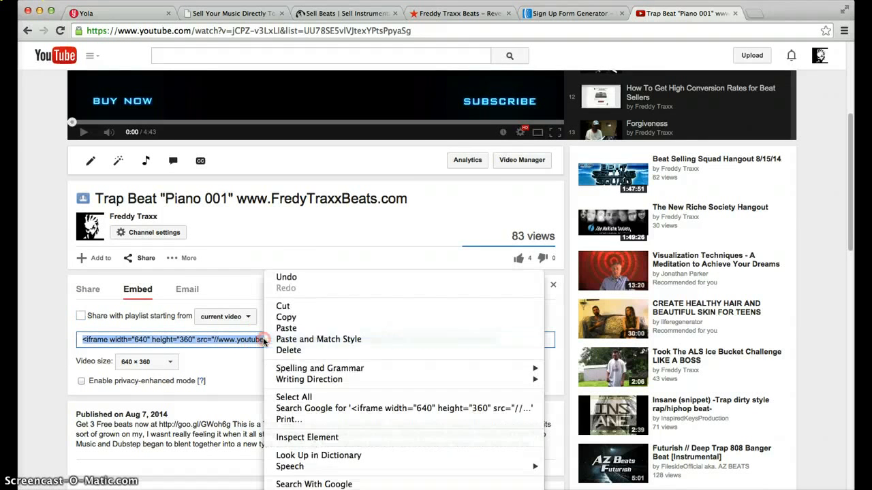
left_click(301, 318)
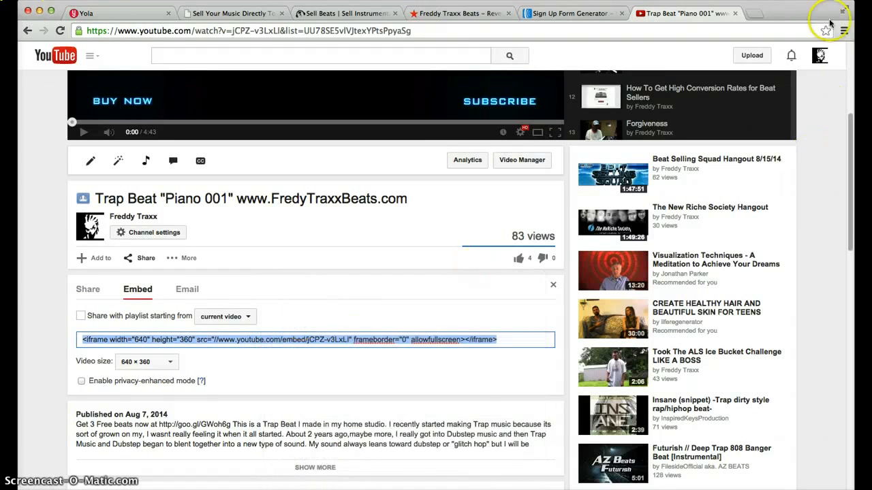
- Return to Yola, place an HTML Code widget in the left column, paste the YouTube embed code and save it
left_click(113, 13)
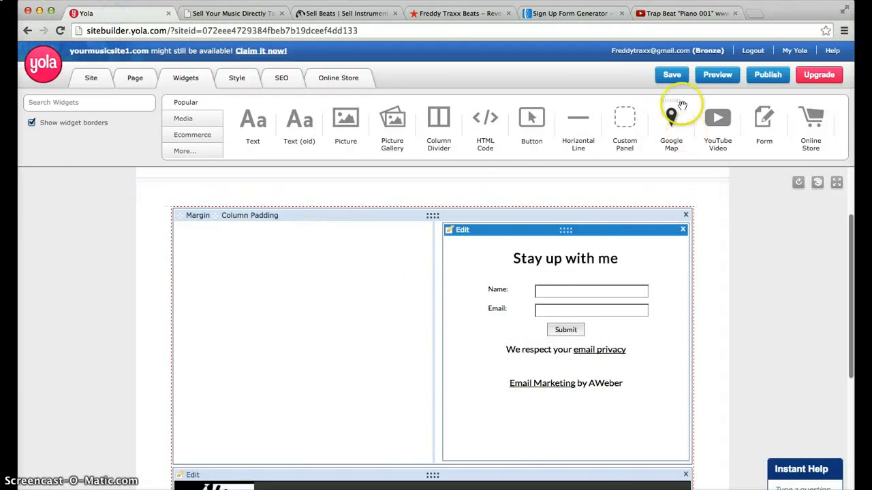
left_click_drag(483, 117, 330, 270)
left_click(224, 88)
right_click(223, 85)
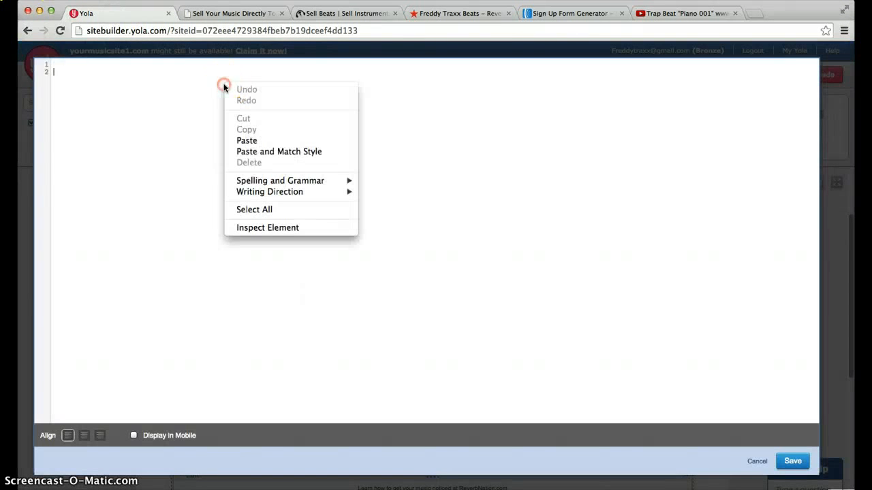
left_click(247, 140)
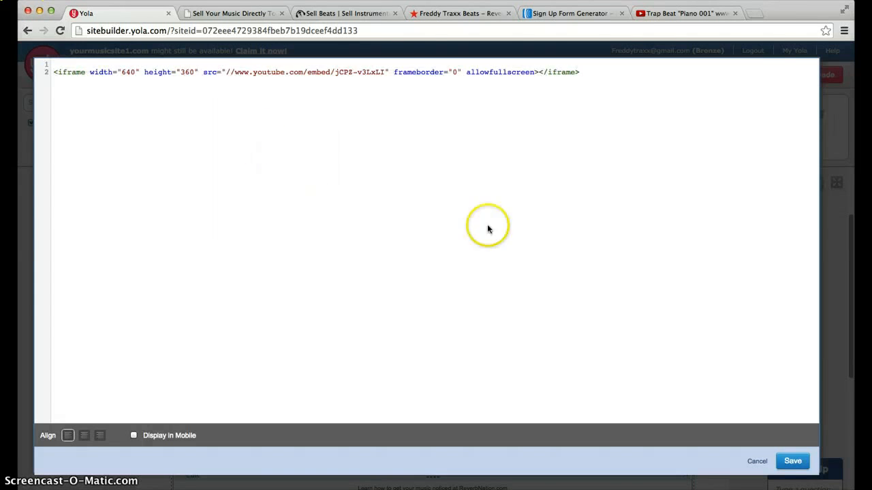
left_click(793, 462)
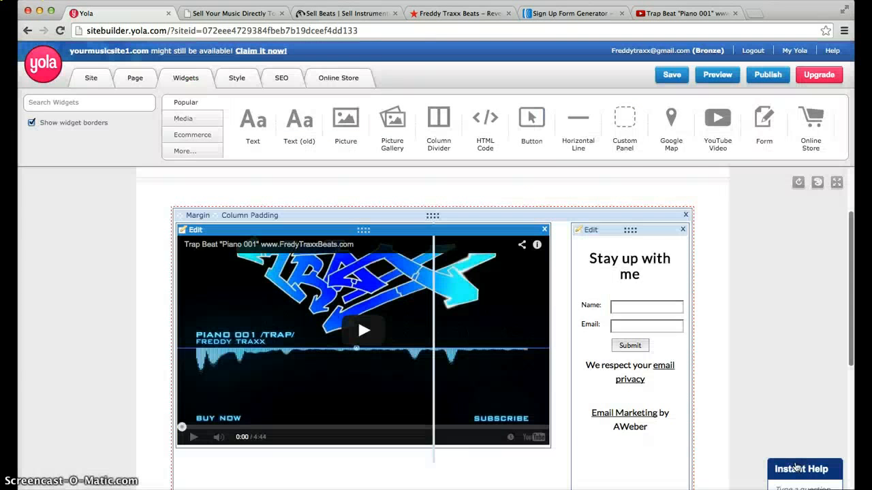
- Save the website and open its preview
scroll(766, 371, "down", 3)
scroll(762, 360, "up", 3)
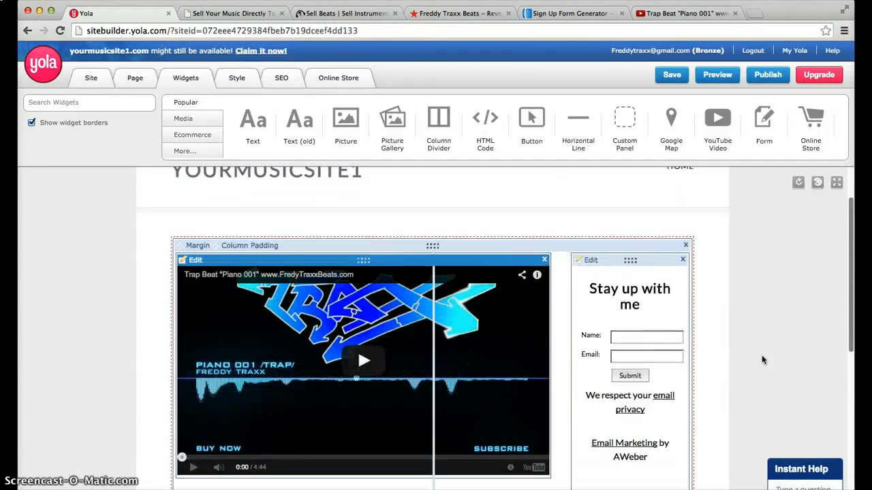
left_click(670, 76)
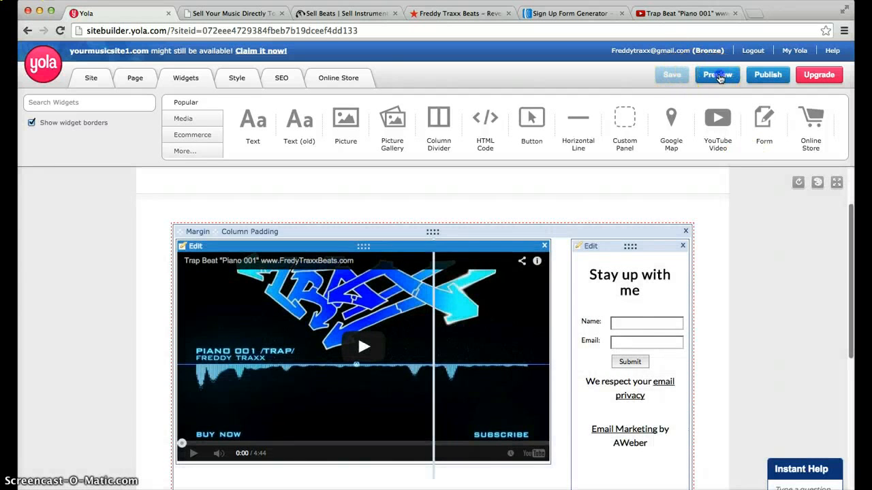
left_click(718, 75)
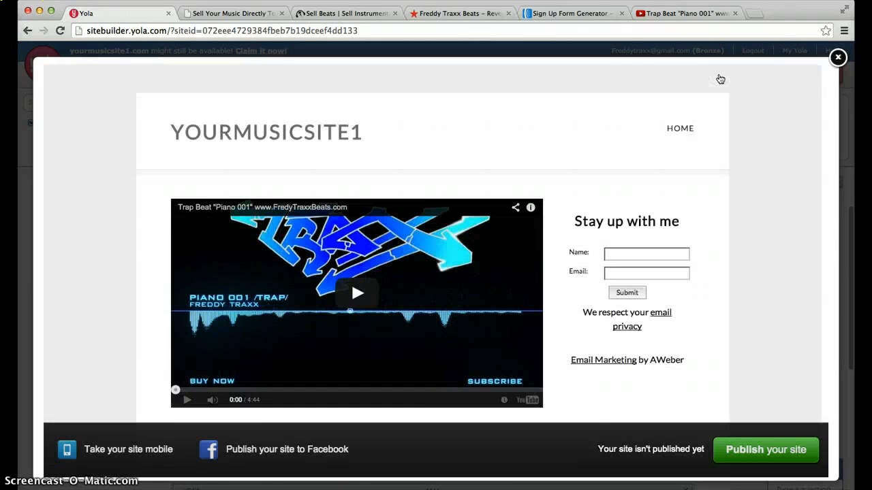
- Examine the video, the sign-up form and the ReverbNation player in the page preview, and close the preview
scroll(795, 179, "down", 2)
scroll(795, 180, "down", 5)
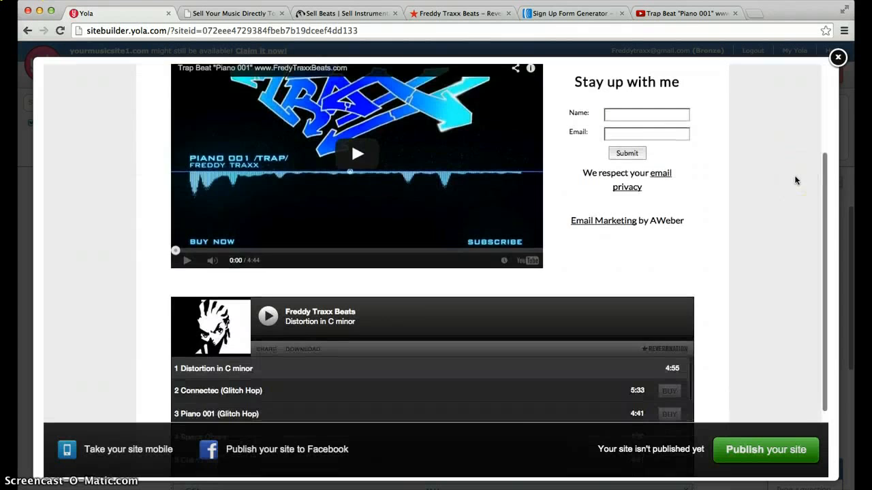
scroll(795, 180, "up", 4)
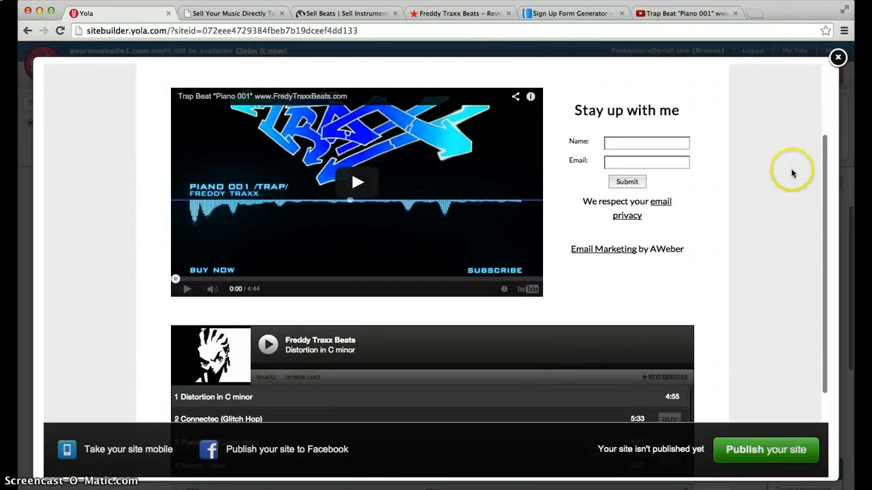
scroll(792, 173, "up", 3)
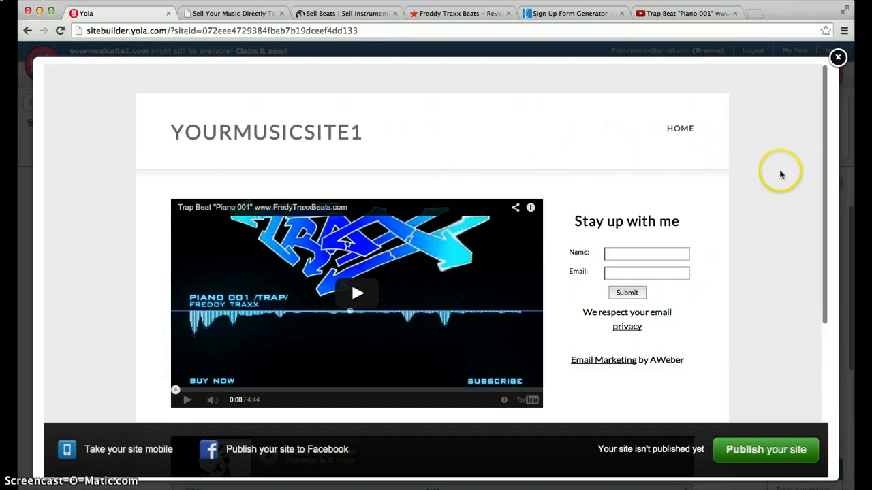
scroll(787, 177, "down", 2)
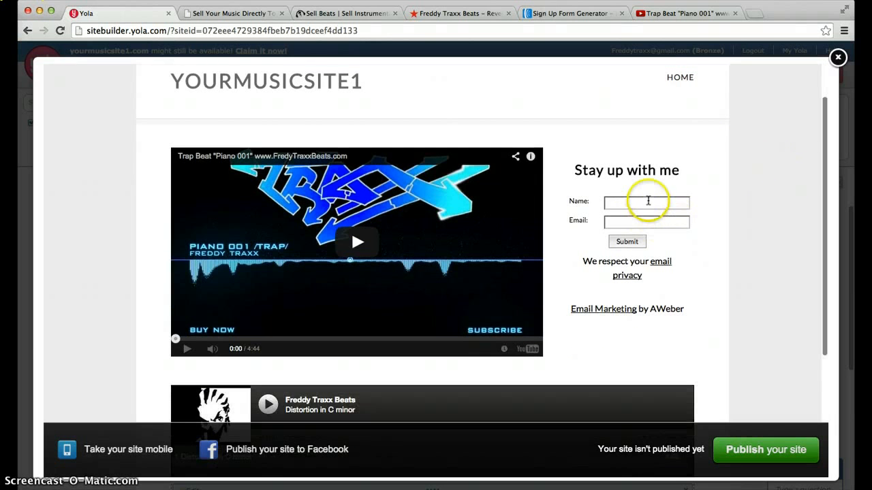
left_click(648, 200)
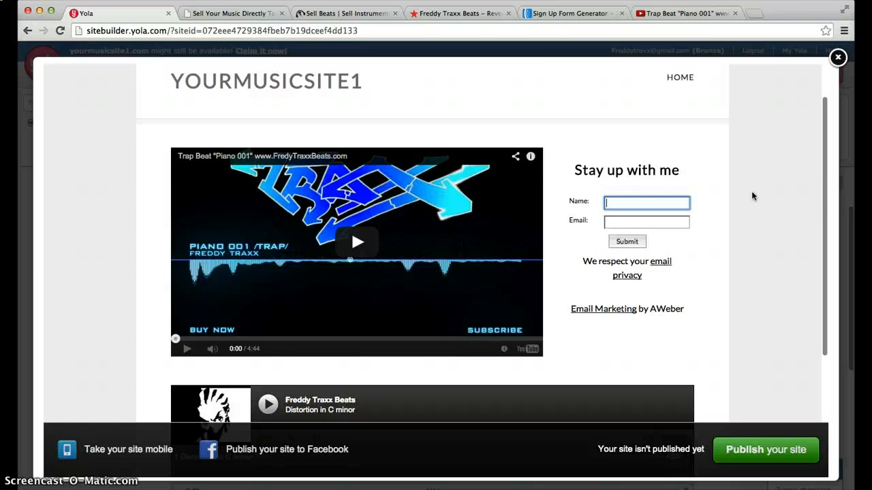
scroll(761, 191, "down", 5)
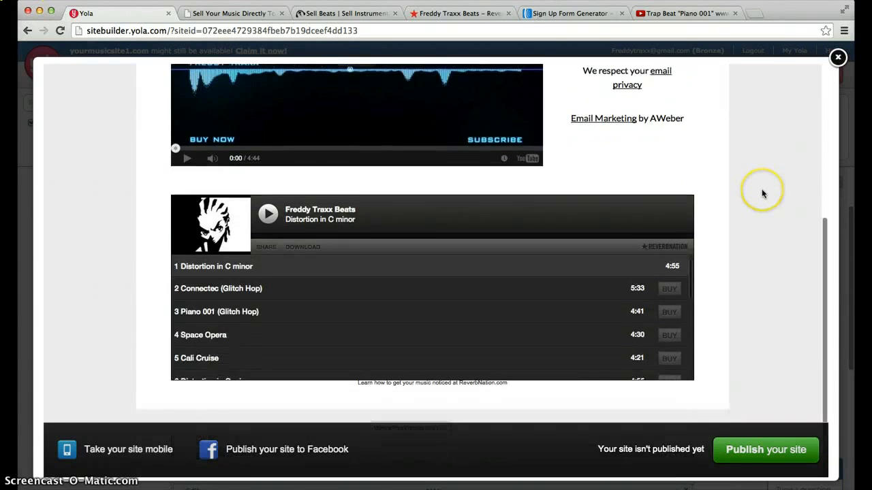
scroll(762, 193, "up", 5)
left_click(838, 57)
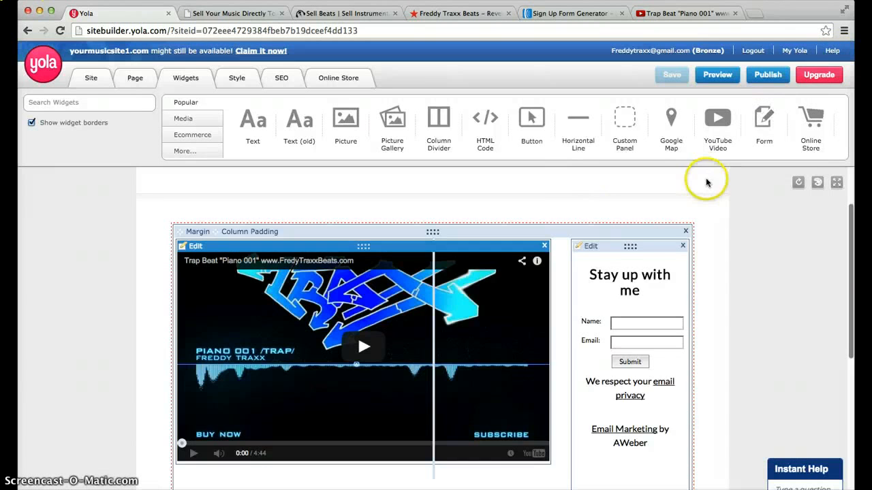
- Delete the ReverbNation player widget below the columns and confirm the deletion
scroll(790, 279, "down", 2)
scroll(795, 281, "down", 2)
scroll(794, 278, "up", 4)
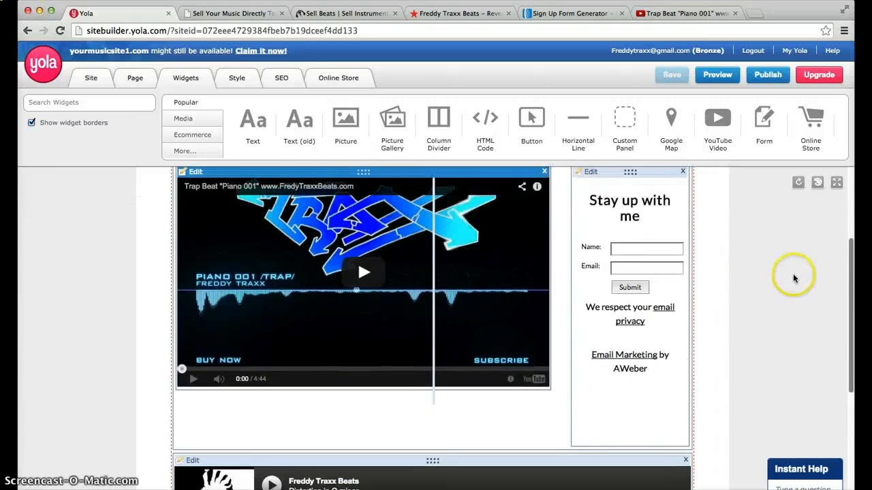
scroll(793, 273, "down", 8)
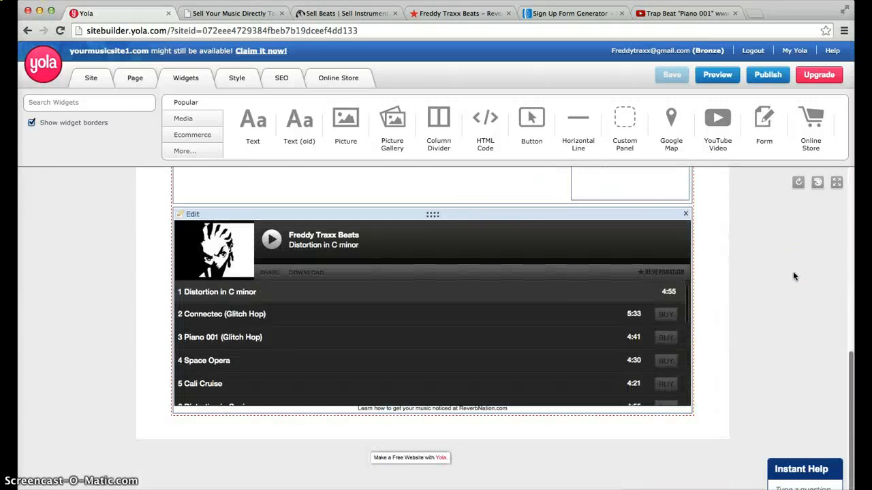
left_click(685, 213)
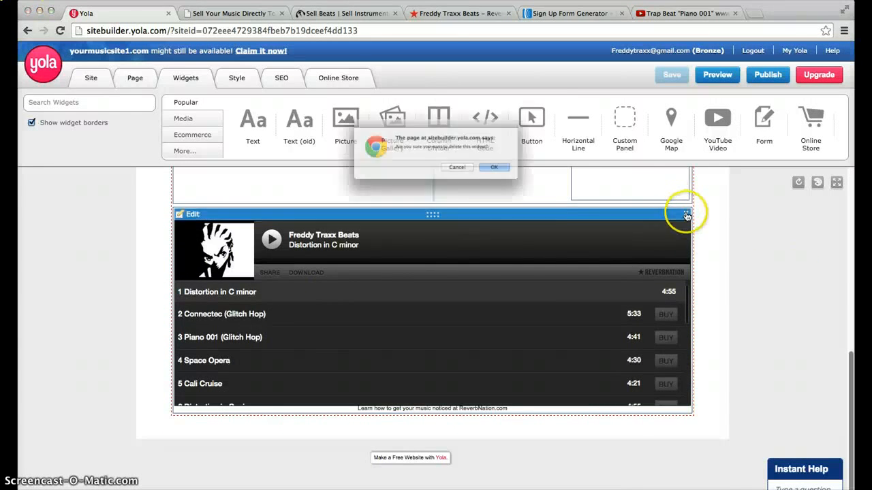
left_click(520, 178)
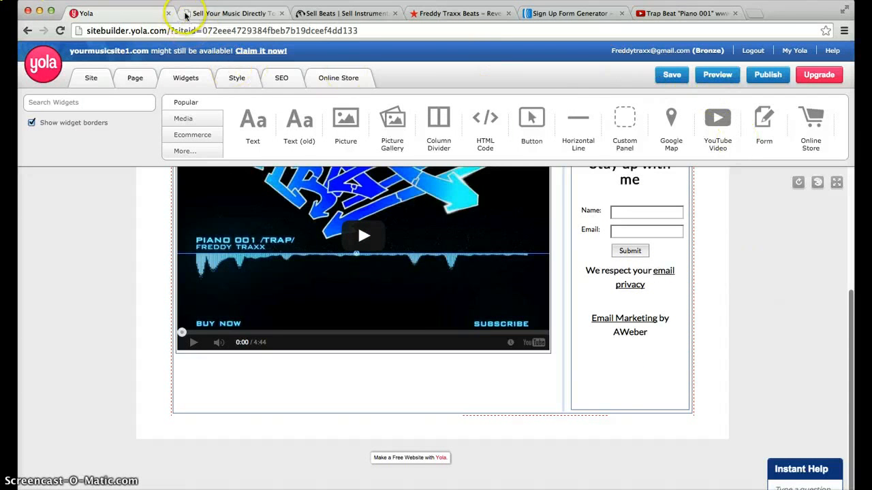
- Switch to the myFlashStore site and open the members' HTML5 Player page
left_click(335, 17)
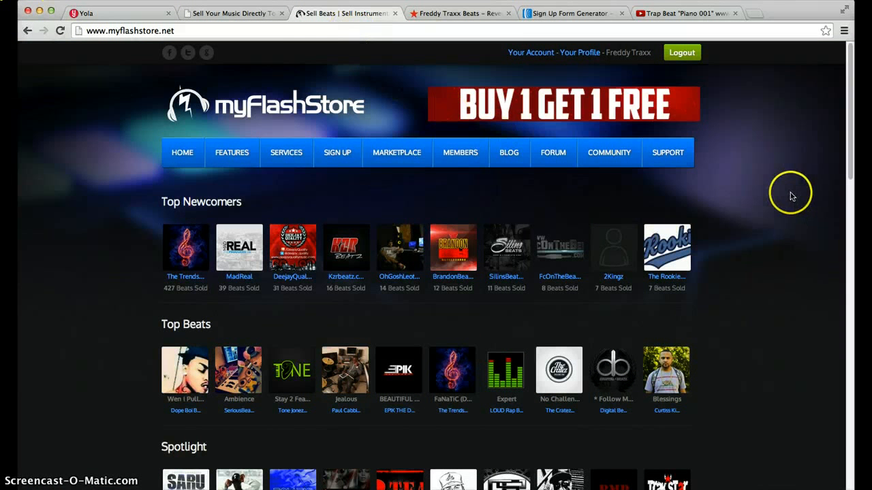
left_click(389, 153)
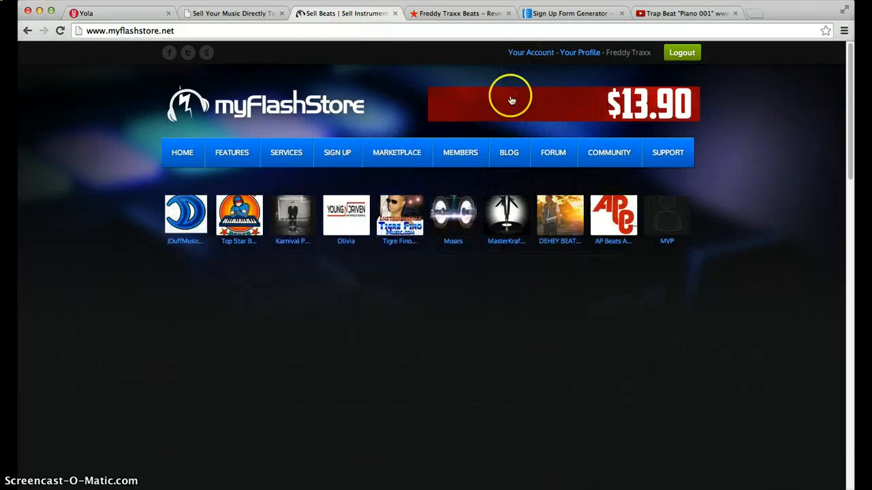
mouse_move(436, 155)
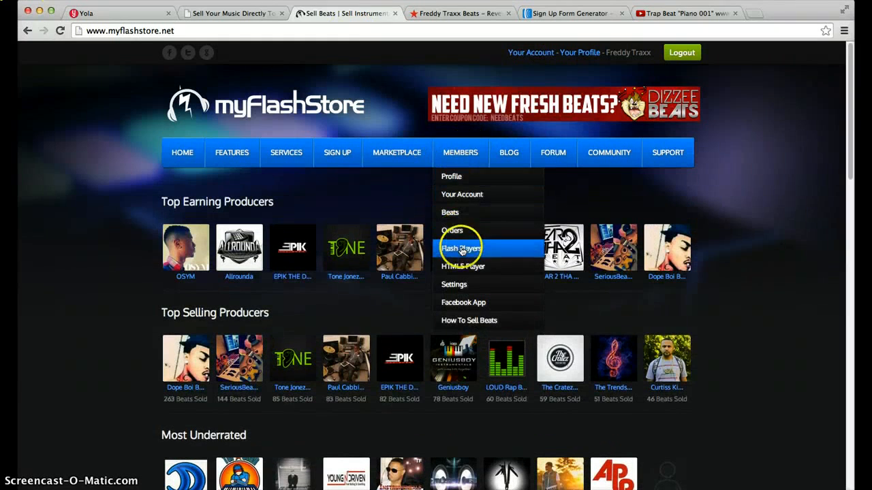
left_click(466, 267)
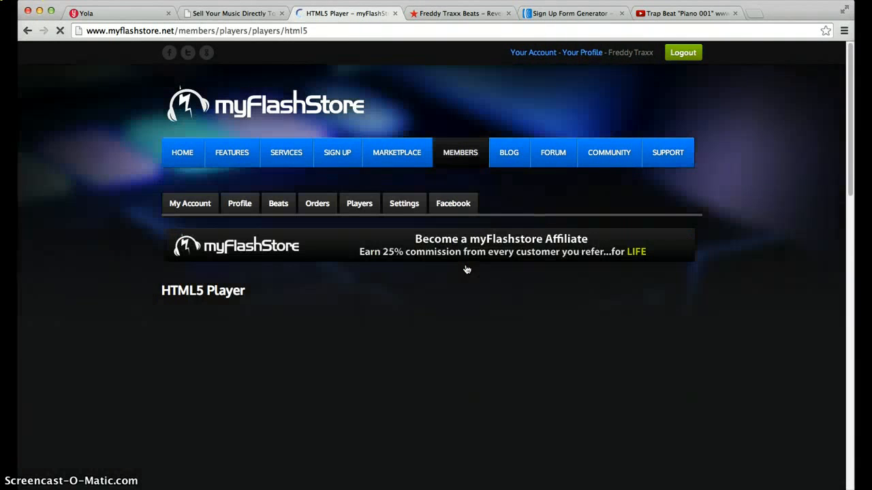
scroll(769, 246, "down", 1)
scroll(778, 252, "down", 3)
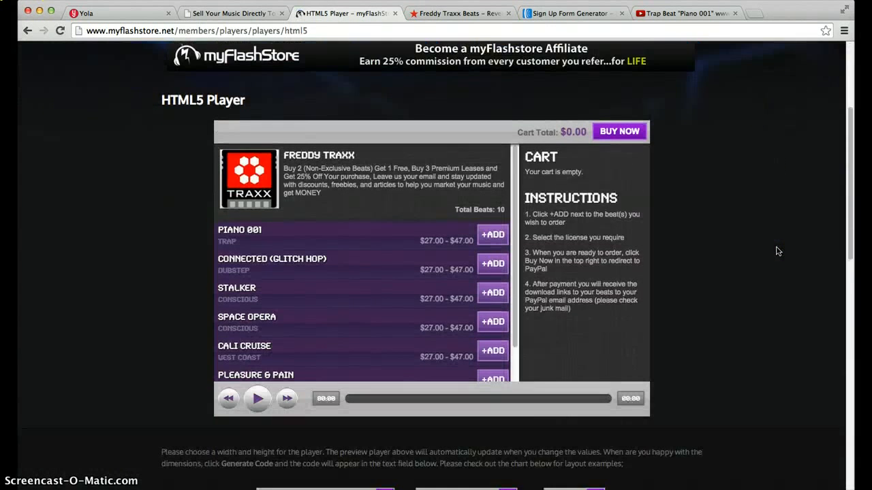
scroll(778, 252, "down", 1)
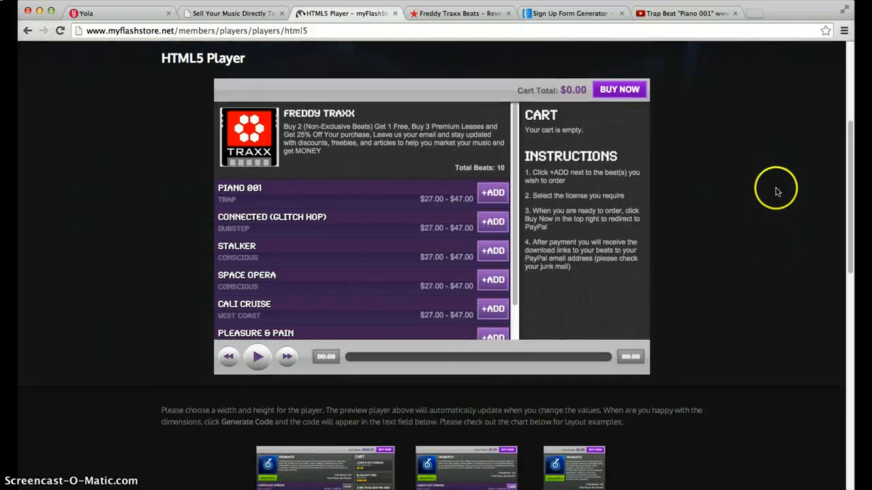
- Generate the code for the HTML5 player and copy the iframe embed code
scroll(777, 193, "down", 7)
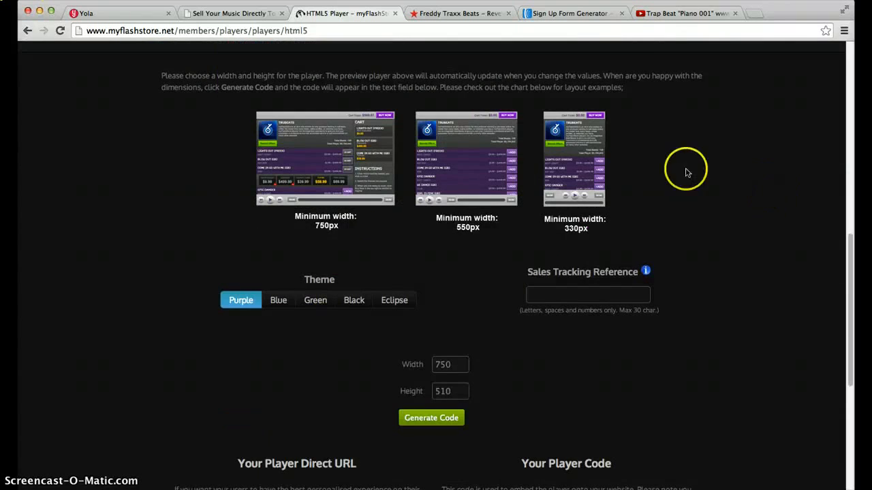
scroll(631, 318, "down", 3)
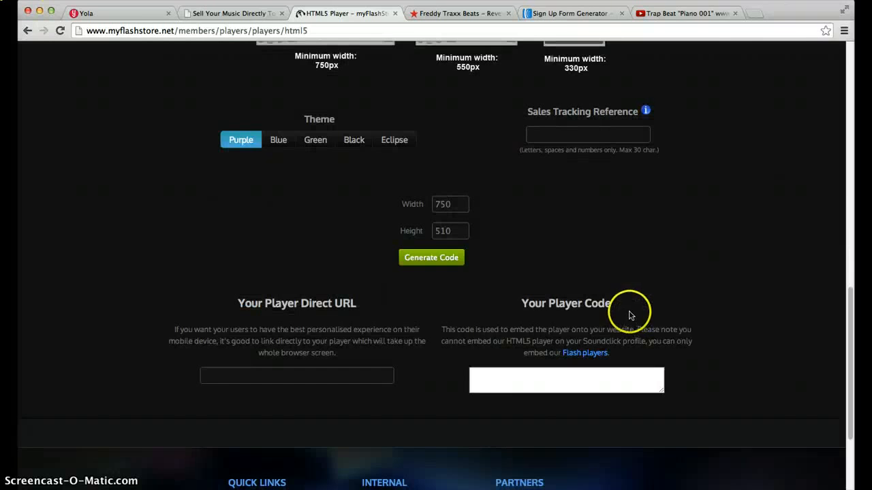
left_click(447, 268)
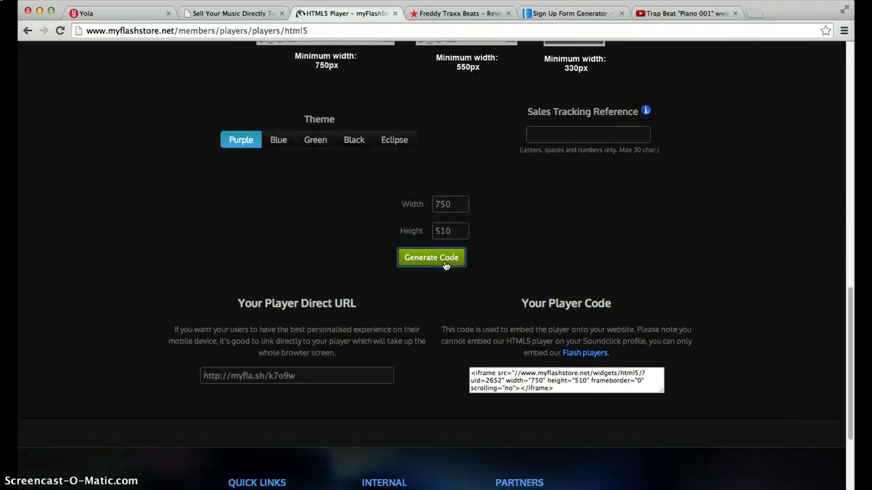
scroll(610, 252, "up", 3)
scroll(421, 101, "up", 5)
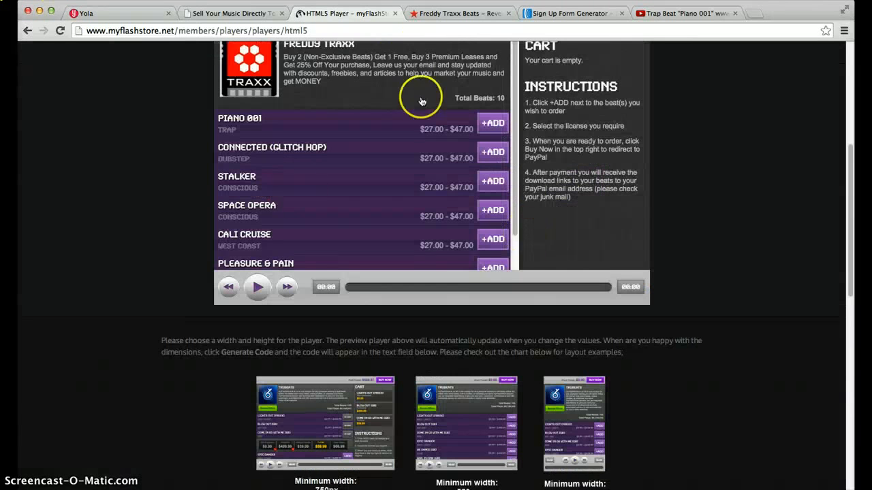
scroll(739, 383, "down", 5)
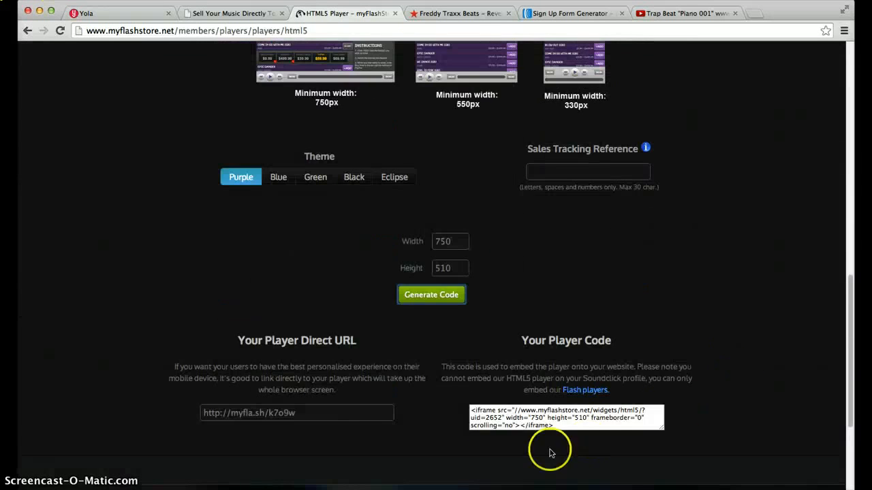
left_click(548, 417)
right_click(550, 416)
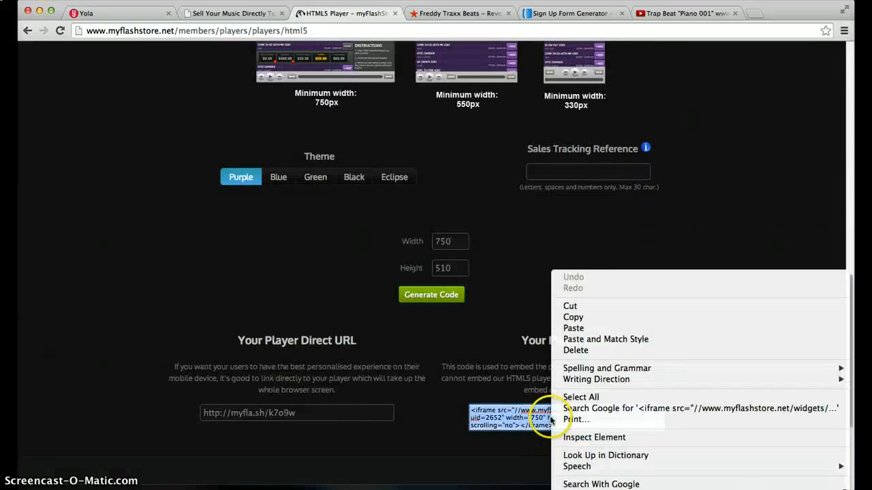
left_click(605, 316)
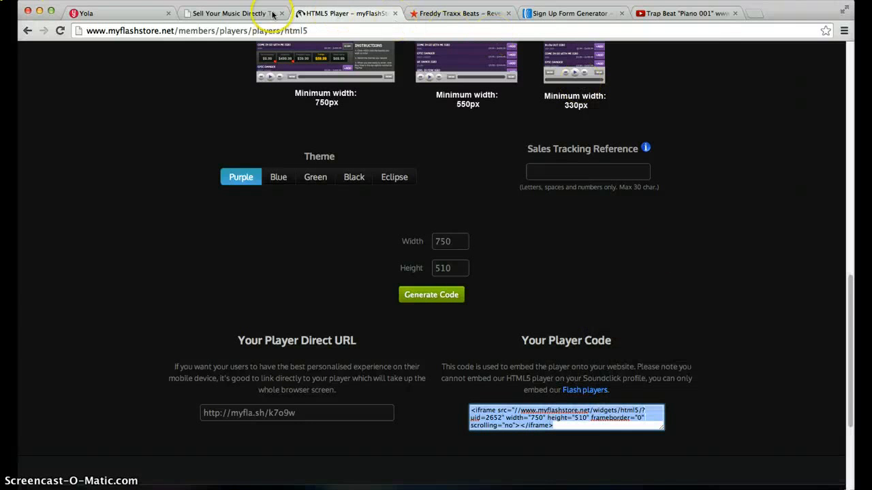
- Return to Yola, place an HTML Code widget below the columns, paste the myFlashStore player code and save it
left_click(133, 18)
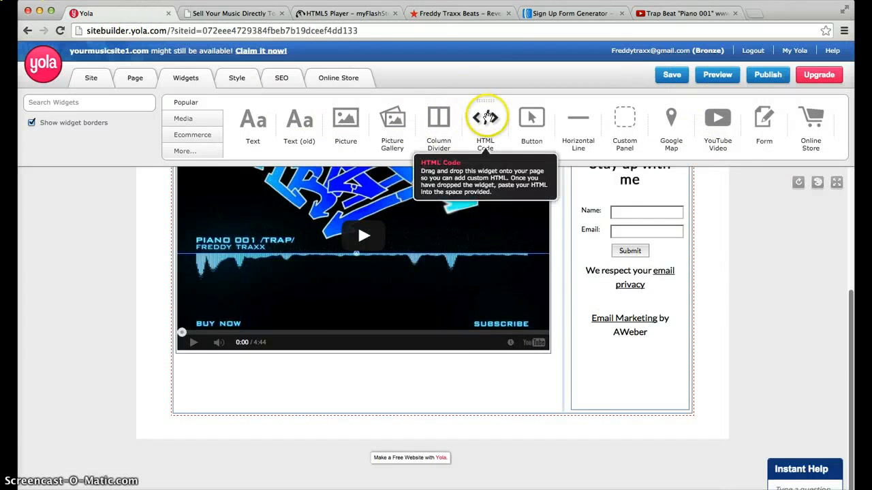
left_click_drag(486, 116, 506, 429)
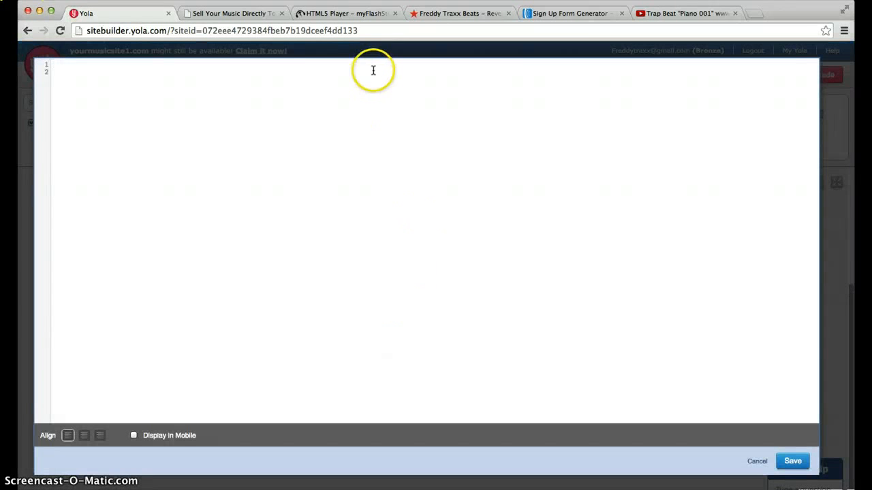
right_click(374, 66)
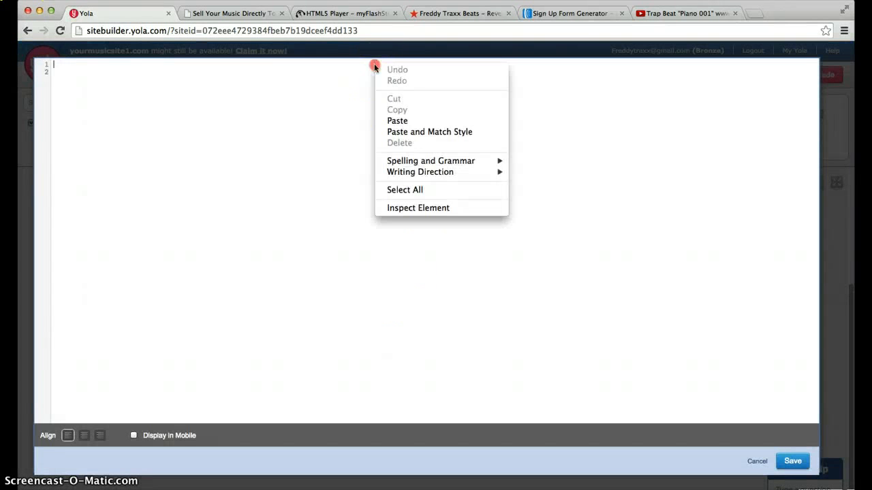
left_click(397, 120)
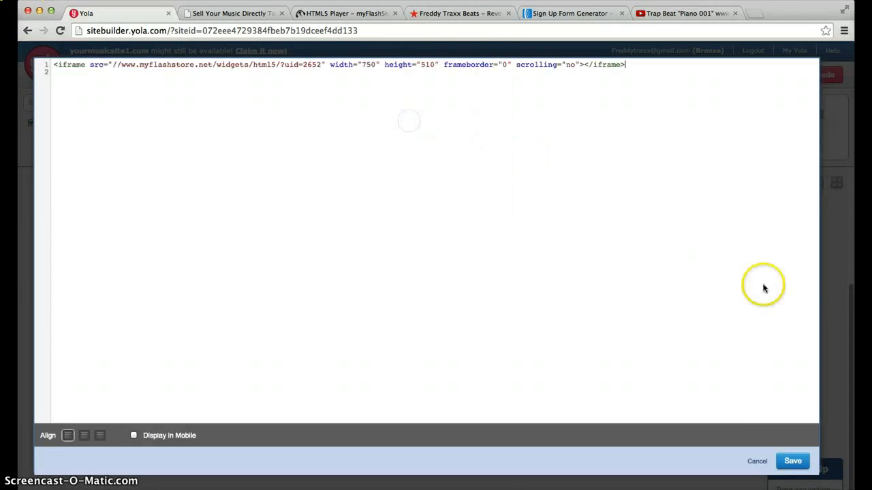
left_click(792, 462)
scroll(770, 298, "down", 5)
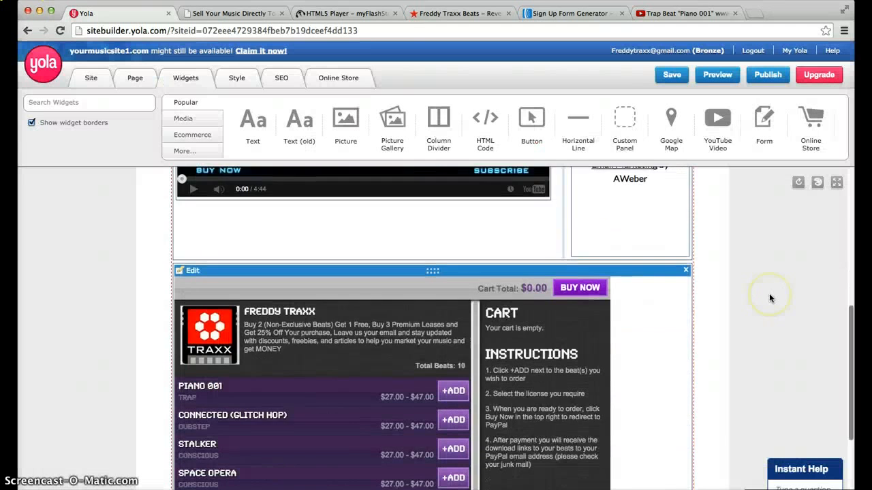
scroll(769, 301, "up", 2)
scroll(768, 302, "up", 3)
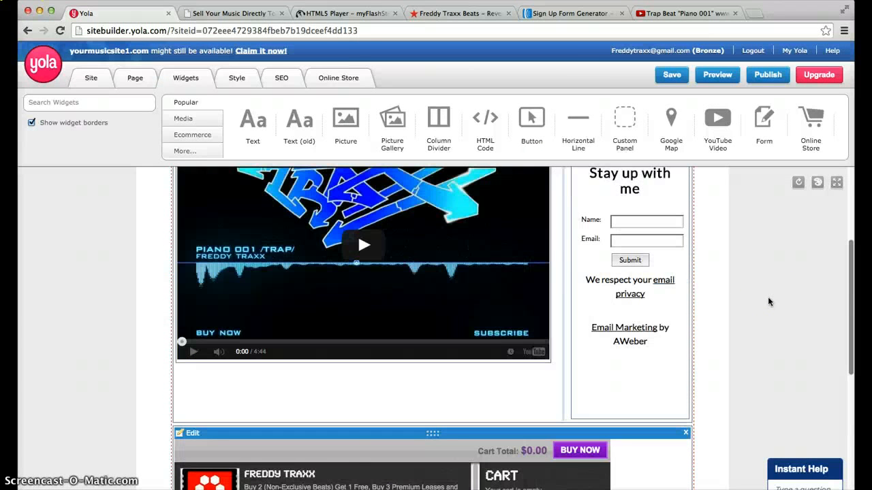
- Switch to the VibeNation site and examine its home page and the sample music players
left_click(230, 13)
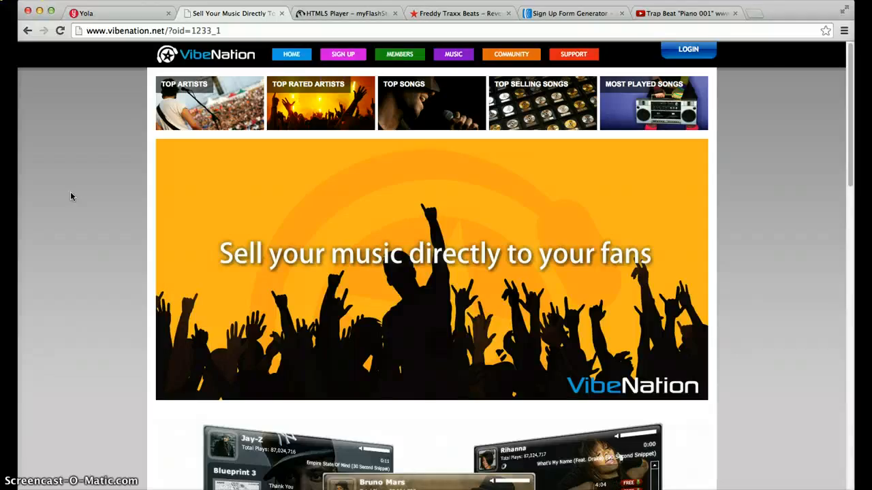
left_click(59, 191)
scroll(59, 192, "down", 5)
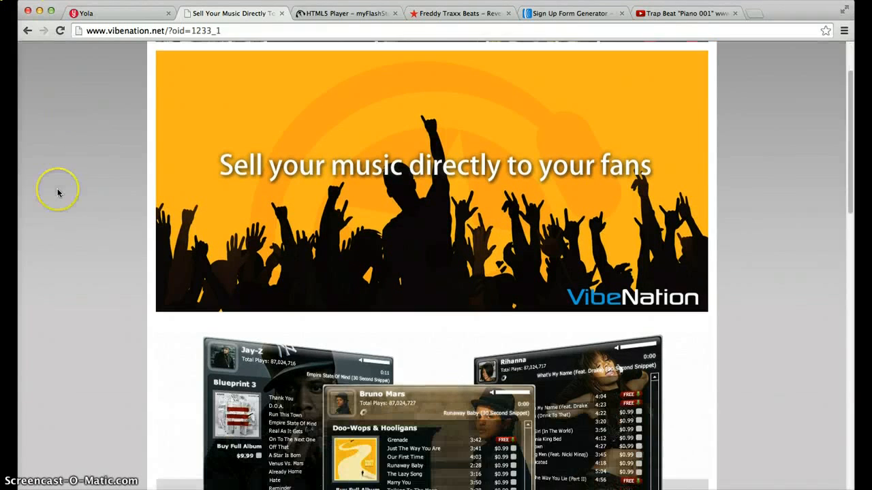
scroll(58, 193, "down", 2)
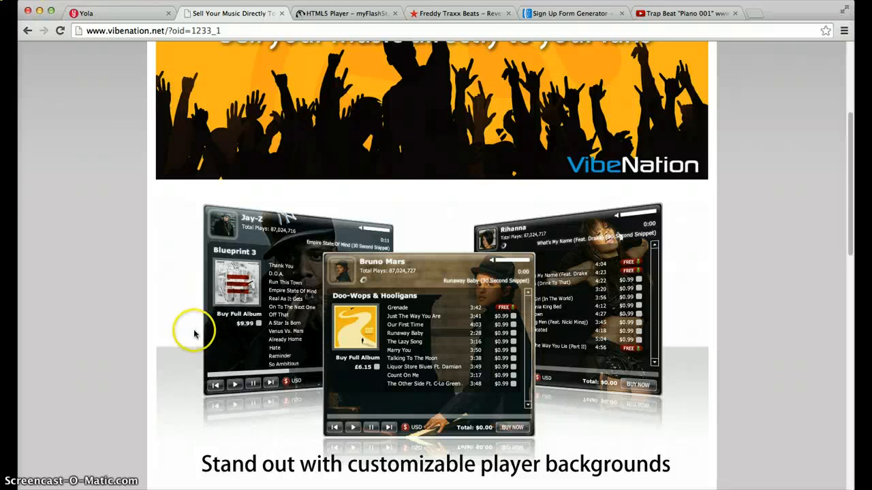
scroll(164, 343, "up", 2)
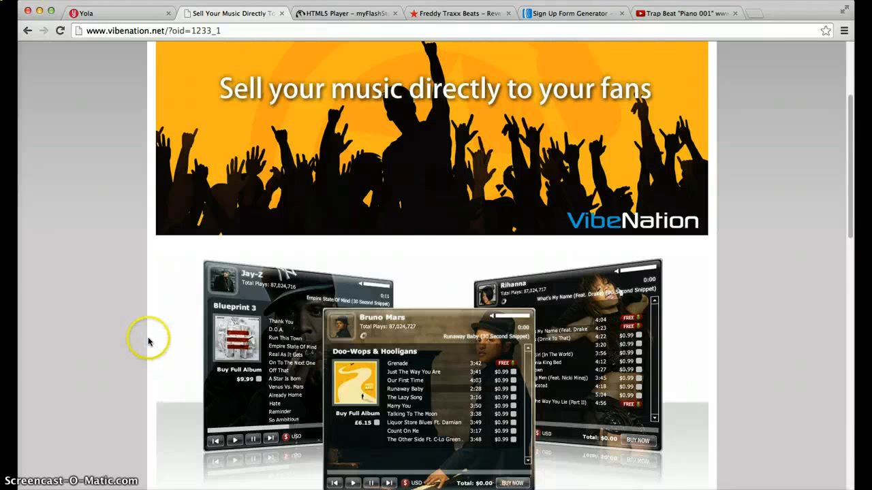
scroll(128, 344, "up", 3)
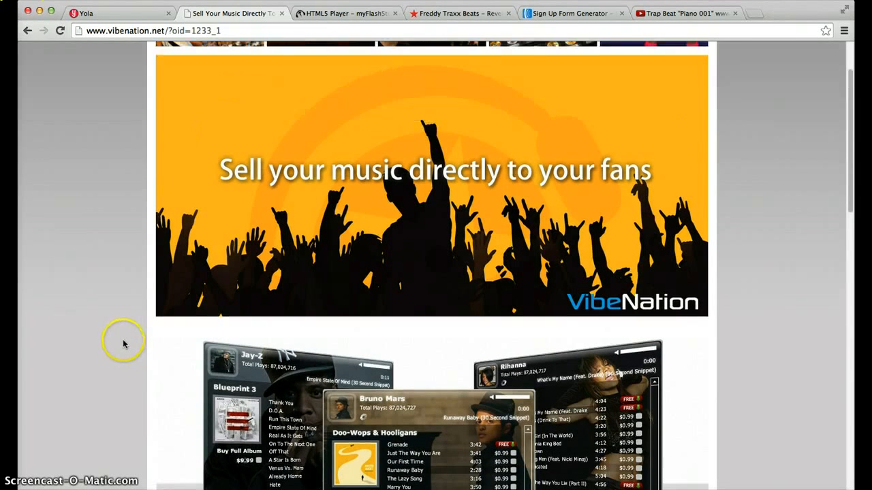
scroll(124, 344, "up", 3)
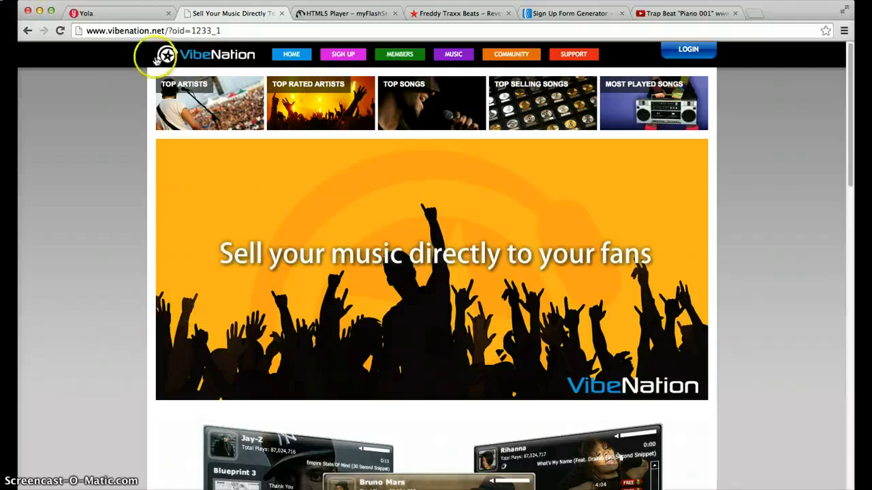
- Review the open myFlashStore, ReverbNation widgets and AWeber form pages, and return to the Yola site builder
left_click(357, 15)
left_click(444, 15)
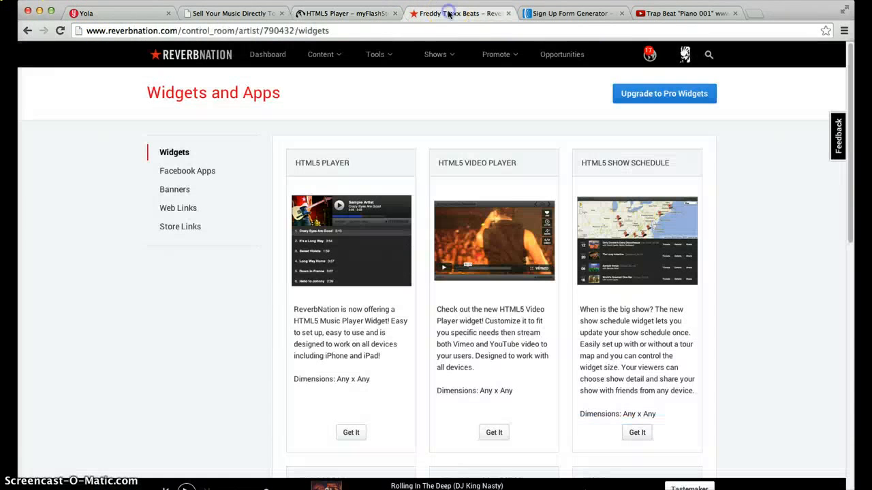
left_click(574, 15)
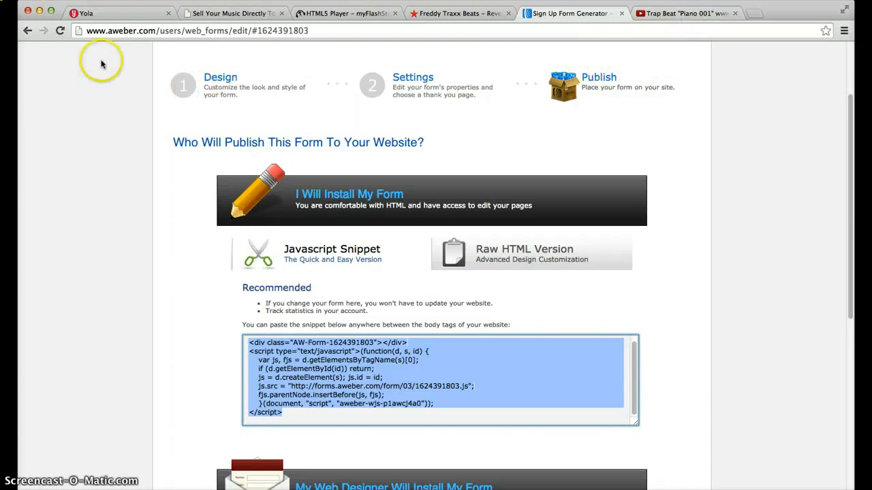
left_click(119, 14)
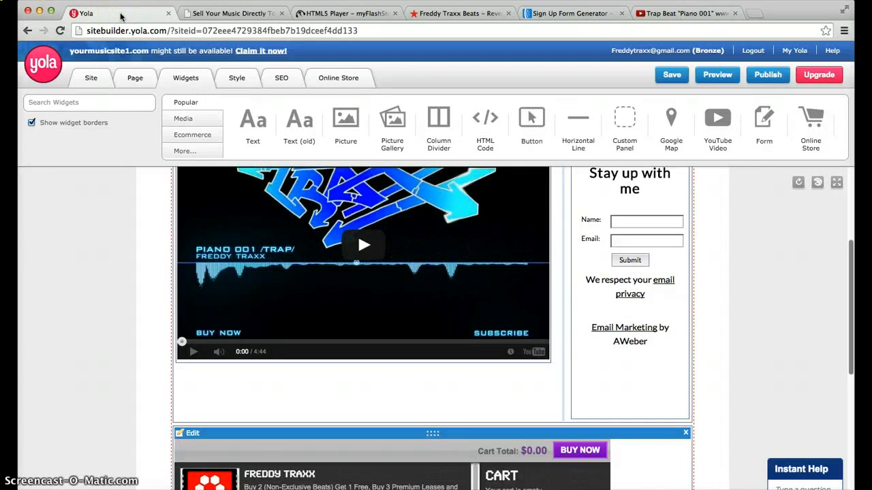